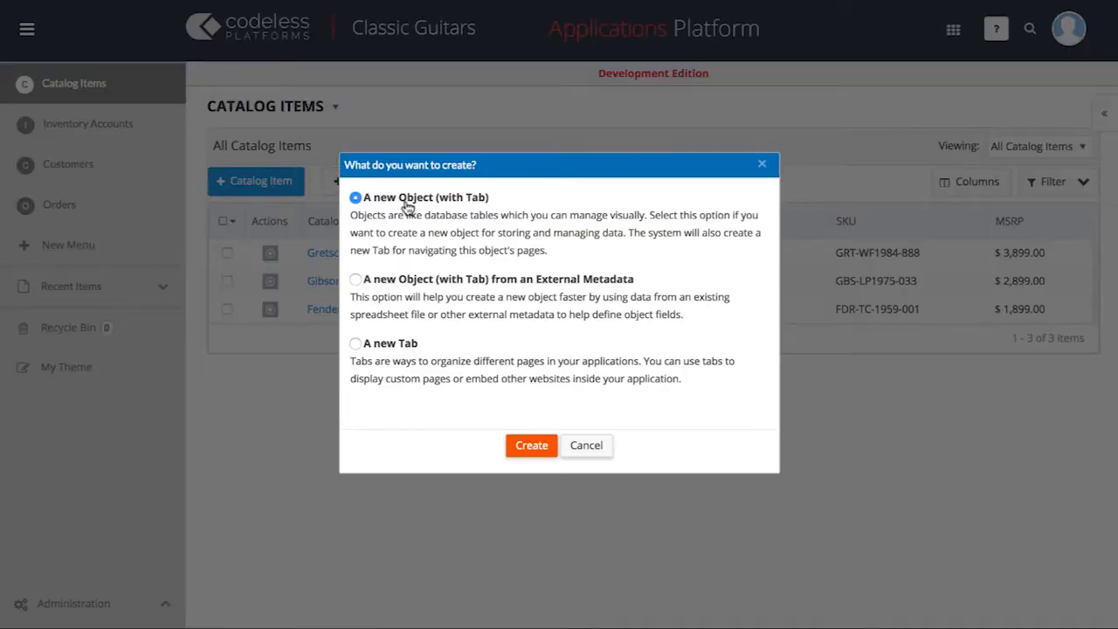
Create a new object with tab, named Payment with plural Payments and the description "Payment Information".
{"action": "left_click", "coordinate": [511, 444]}
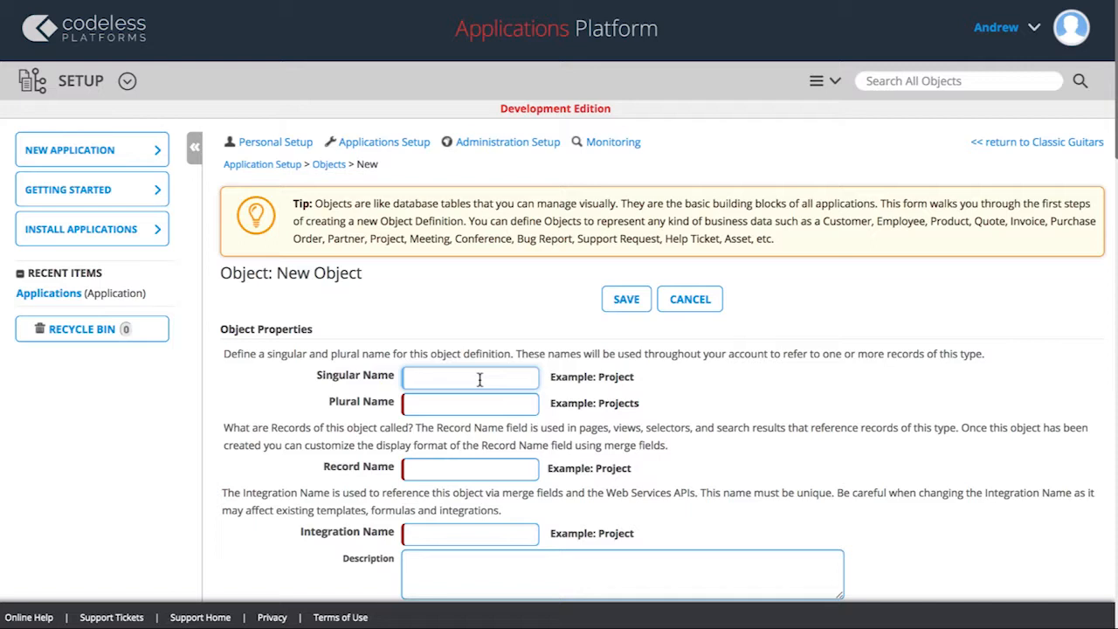
{"action": "type", "text": "Payment"}
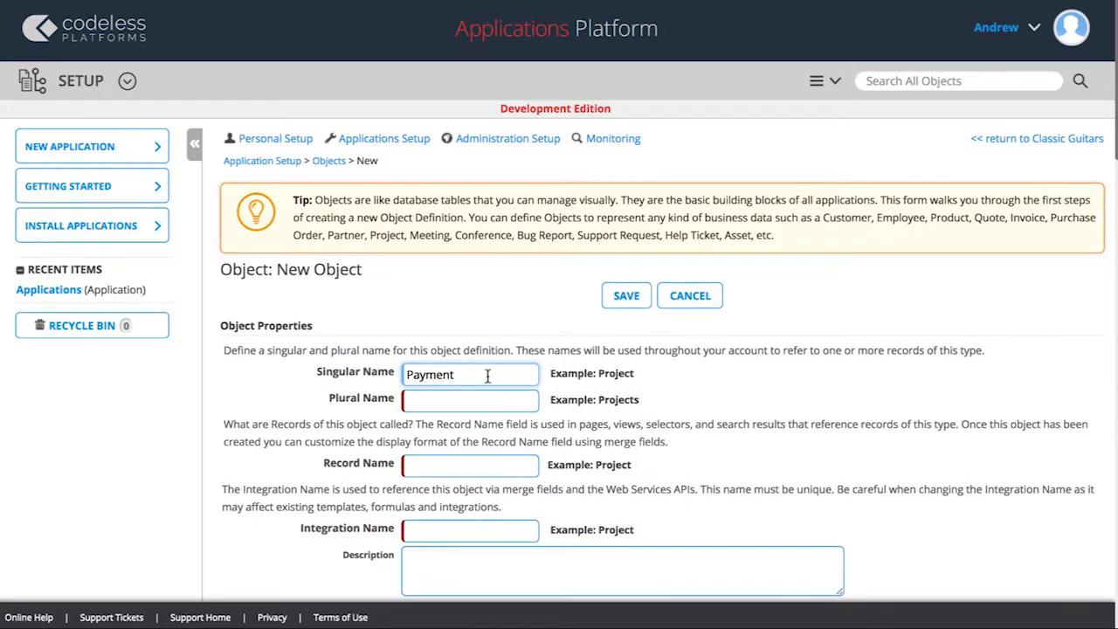
{"action": "left_click", "coordinate": [489, 399]}
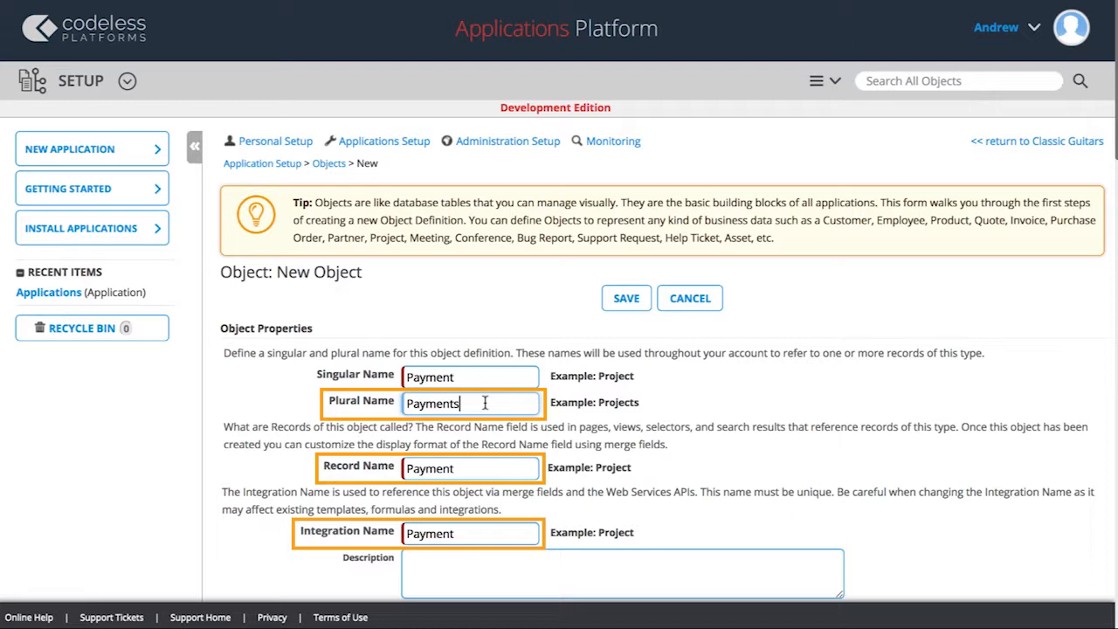
{"action": "scroll", "coordinate": [485, 403], "scroll_direction": "down", "scroll_amount": 3}
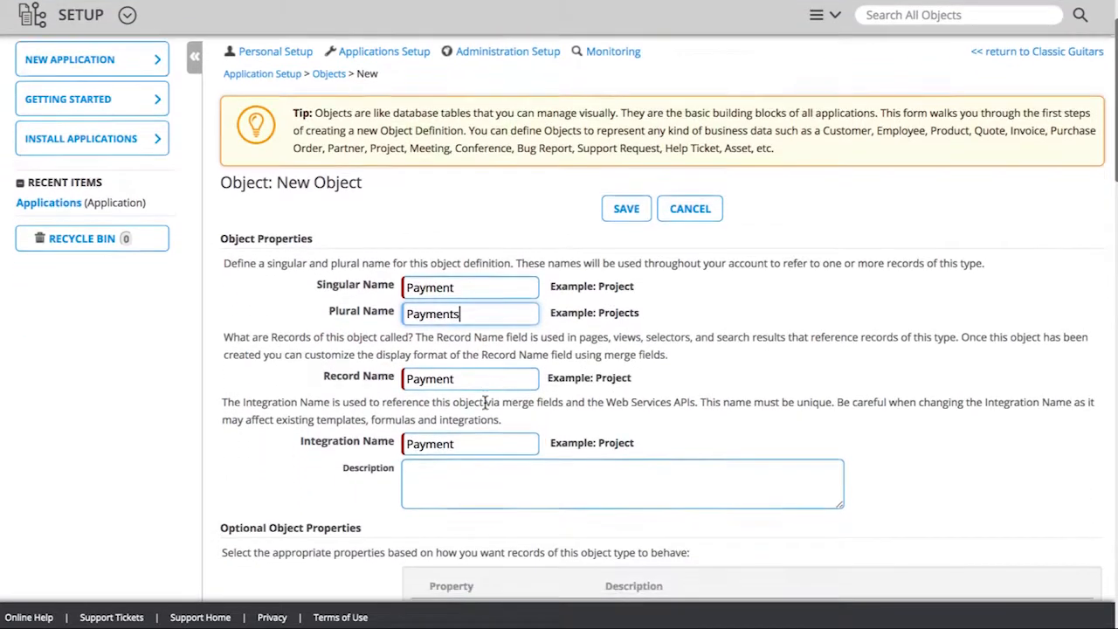
{"action": "left_click", "coordinate": [465, 309]}
{"action": "type", "text": "Payment Information"}
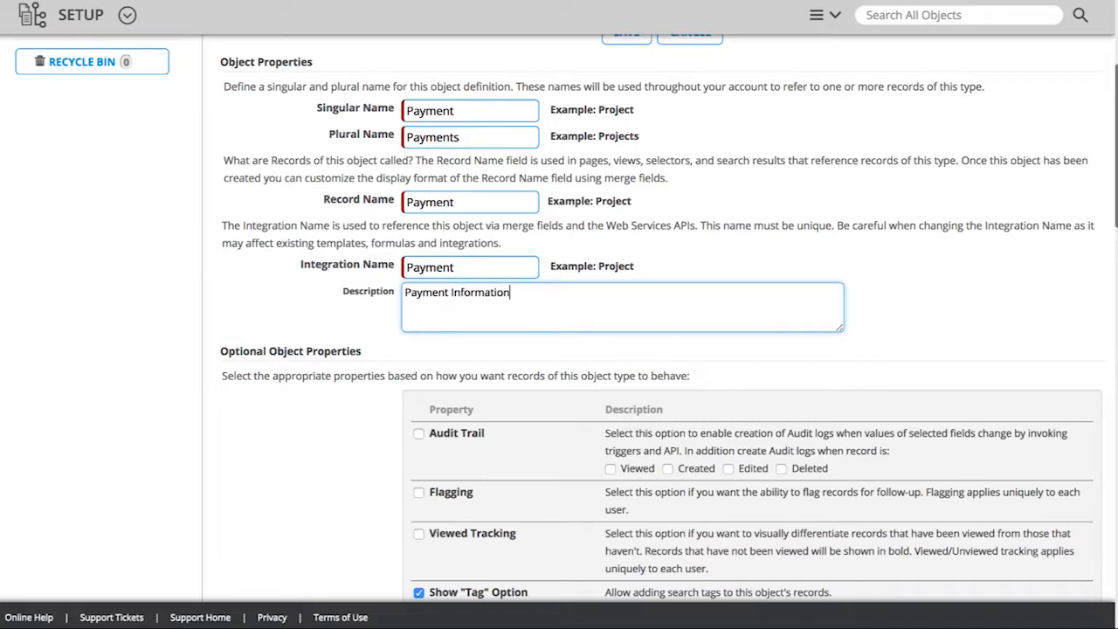
Enable Flagging and Viewed Tracking for the Payment object, and save it together with its Payments tab in Classic Guitars.
{"action": "scroll", "coordinate": [468, 313], "scroll_direction": "down", "scroll_amount": 4}
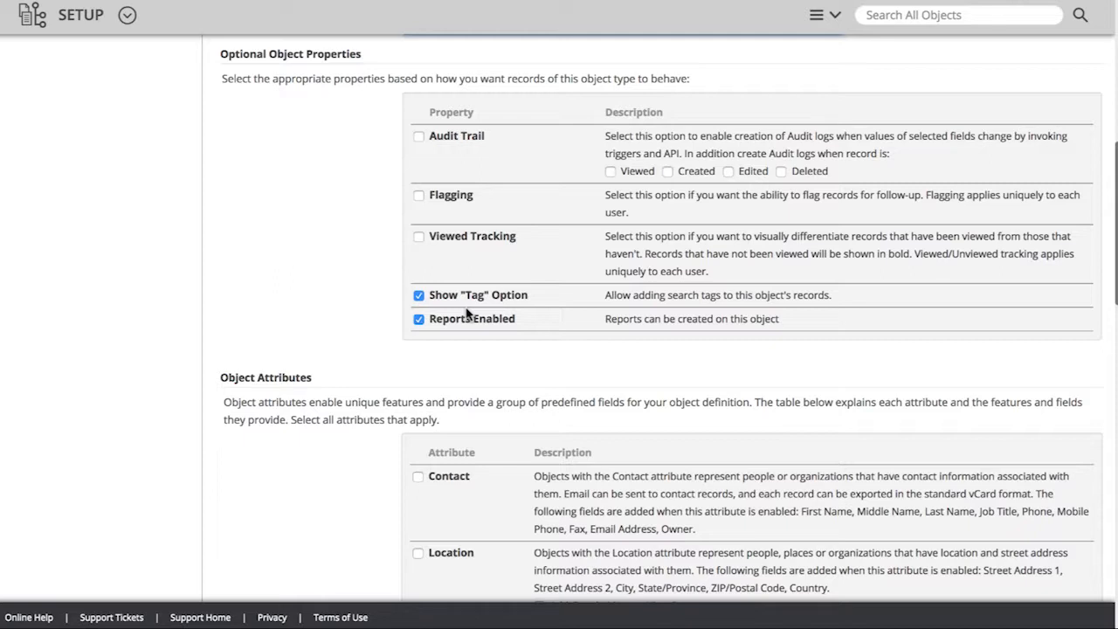
{"action": "left_click", "coordinate": [420, 196]}
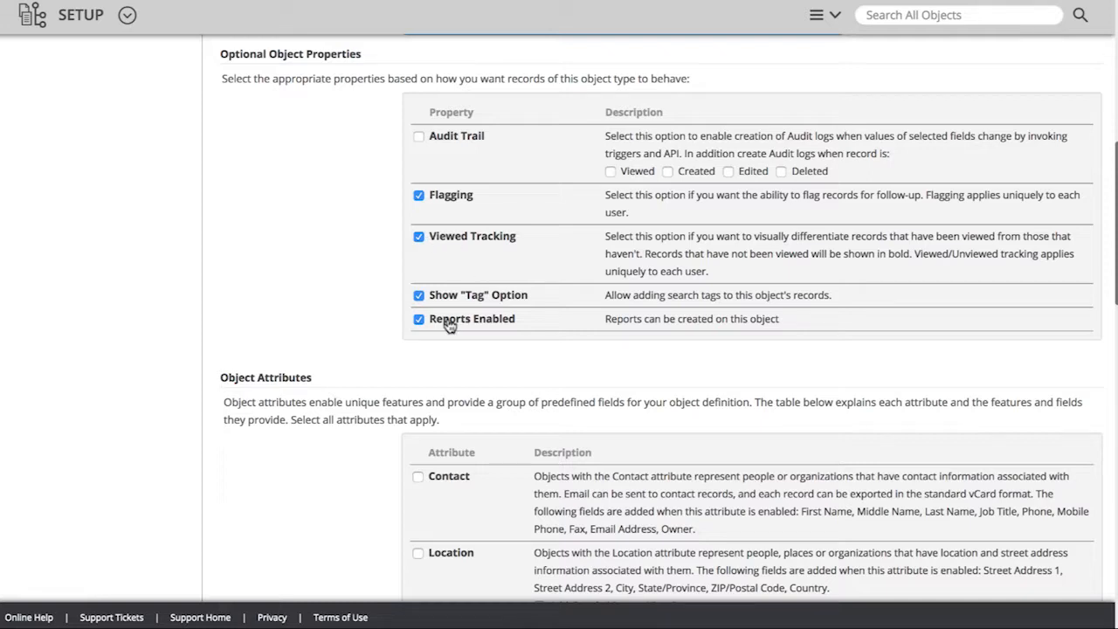
{"action": "scroll", "coordinate": [448, 324], "scroll_direction": "down", "scroll_amount": 9}
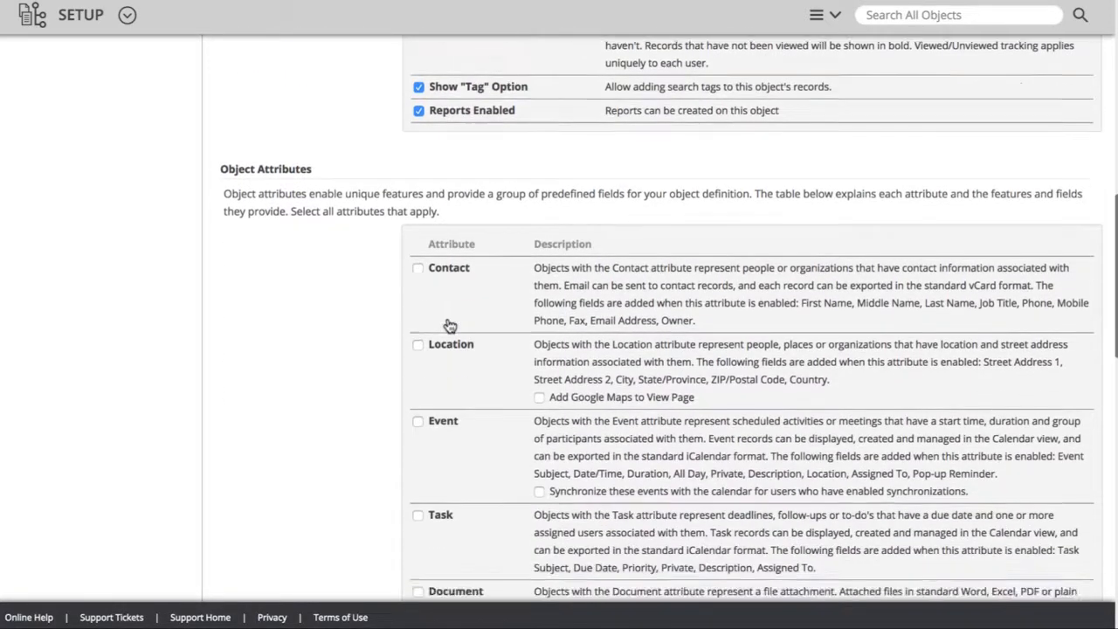
{"action": "scroll", "coordinate": [449, 325], "scroll_direction": "down", "scroll_amount": 3}
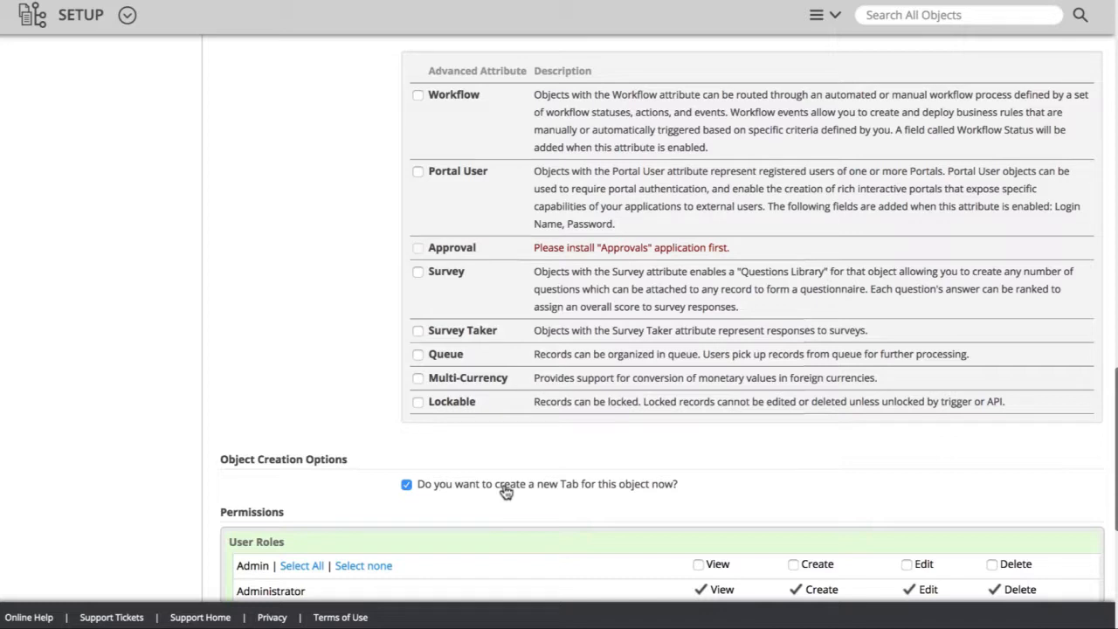
{"action": "scroll", "coordinate": [505, 490], "scroll_direction": "down", "scroll_amount": 10}
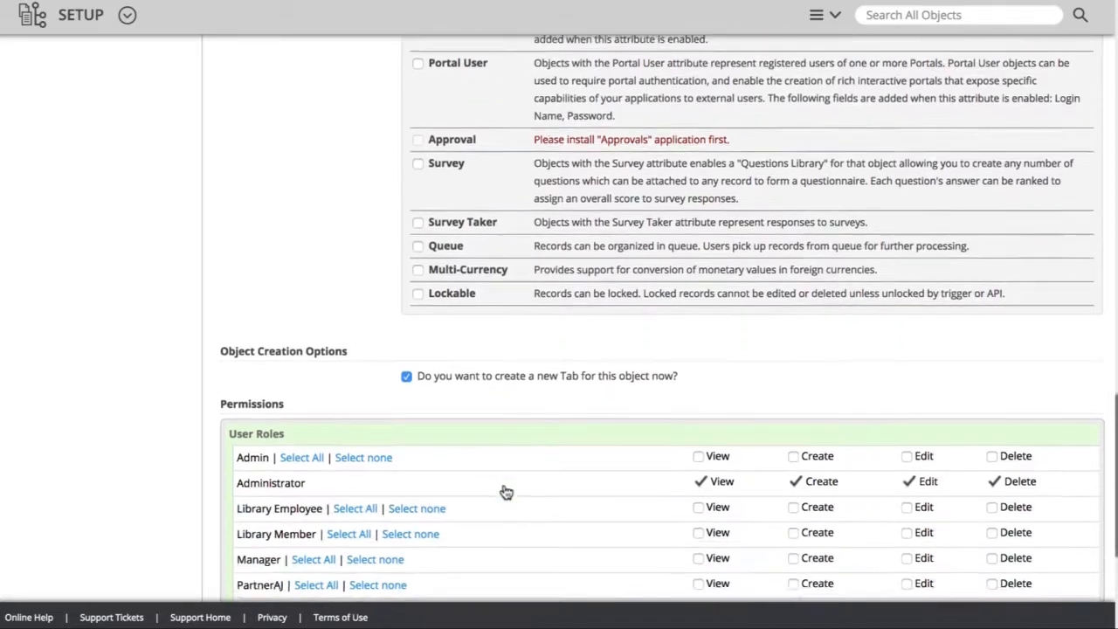
{"action": "left_click", "coordinate": [628, 533]}
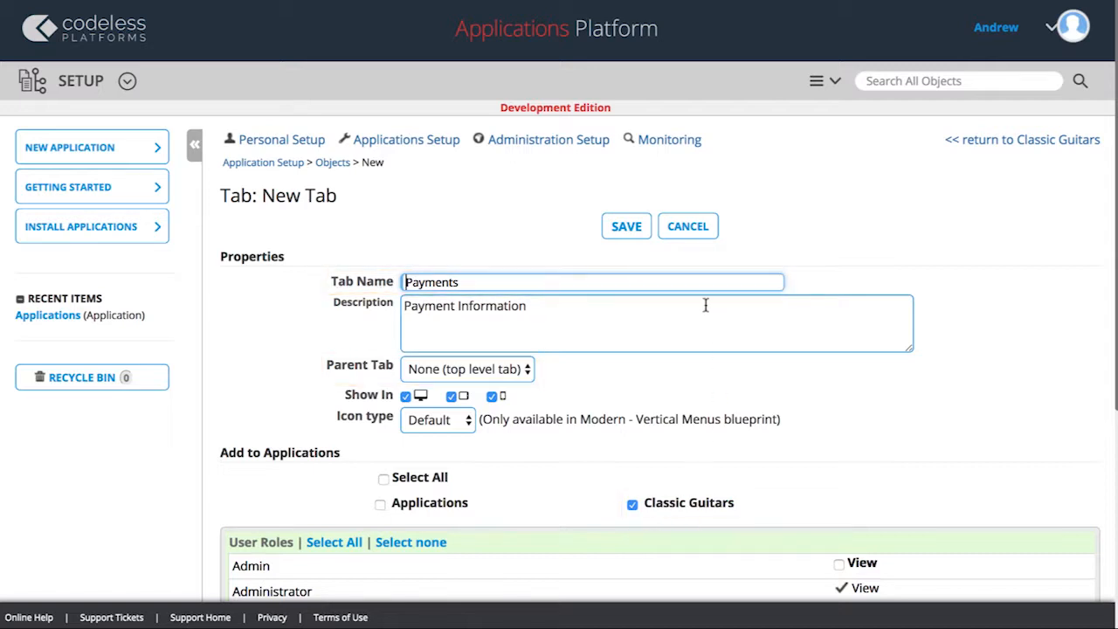
{"action": "left_click", "coordinate": [628, 234]}
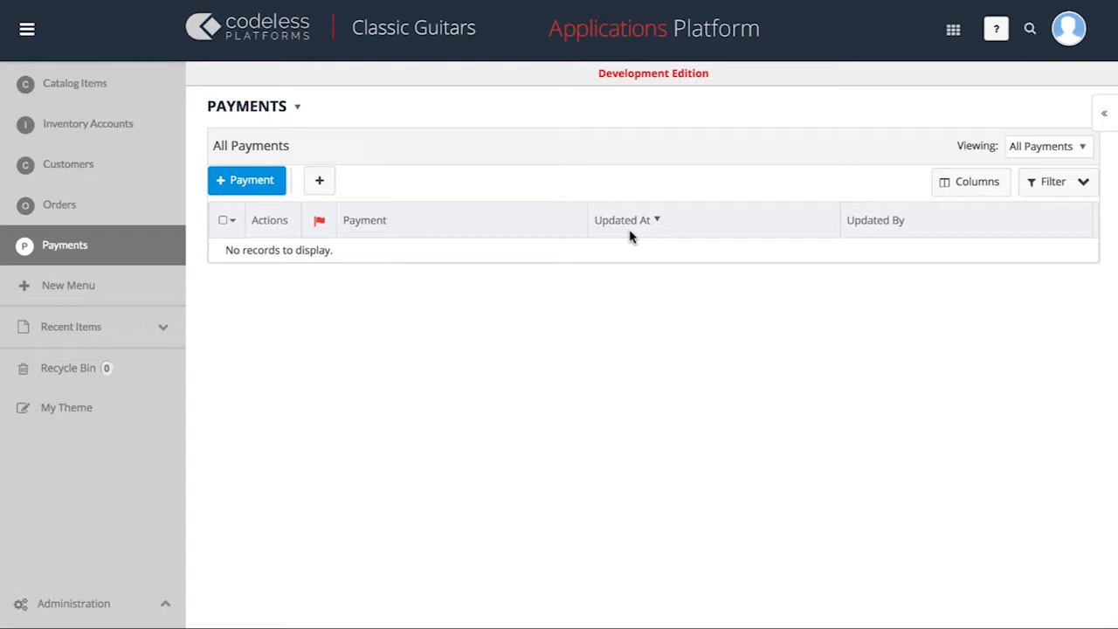
Open the object definition of Catalog Items at its list of fields.
{"action": "left_click", "coordinate": [160, 87]}
{"action": "left_click", "coordinate": [334, 108]}
{"action": "left_click", "coordinate": [387, 225]}
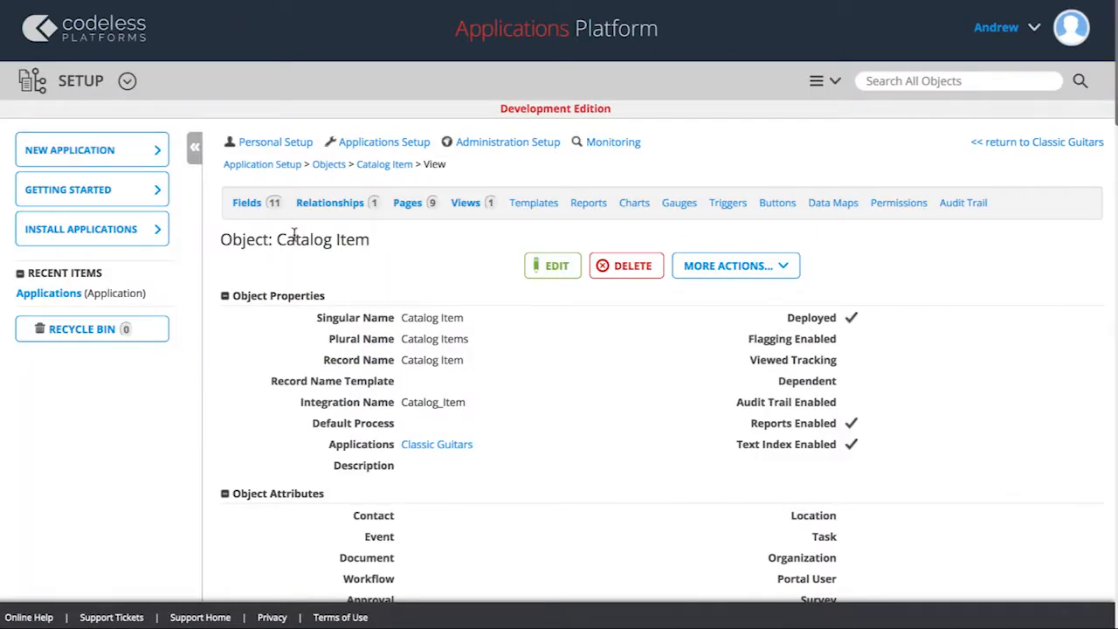
{"action": "left_click", "coordinate": [247, 207]}
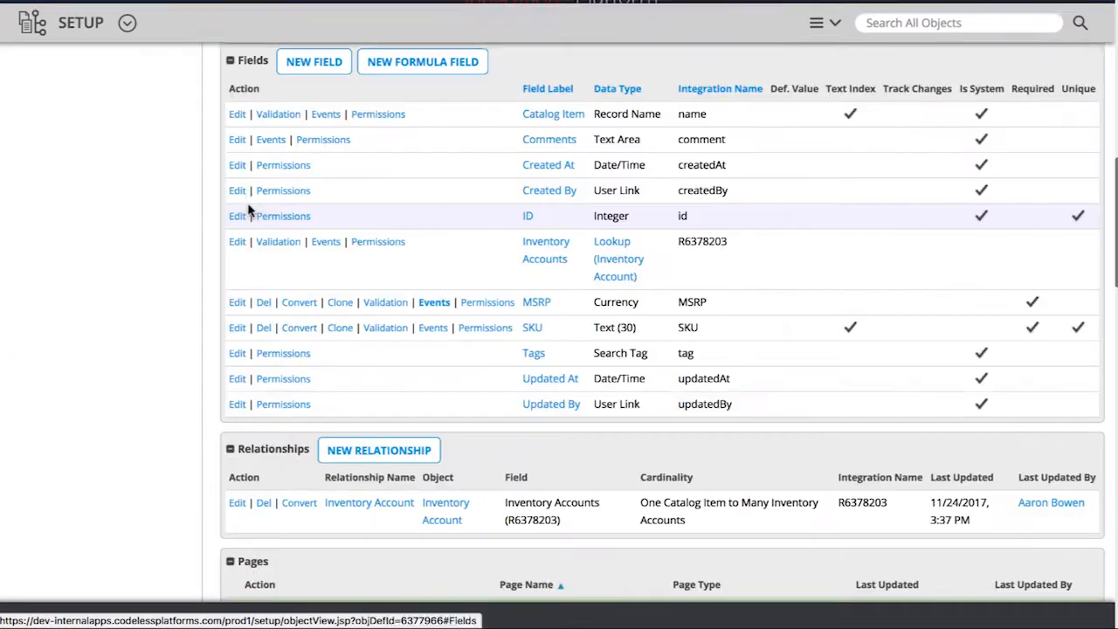
Add a new field of type Integration Link to the Catalog Item object and label it "Google Search".
{"action": "left_click", "coordinate": [334, 67]}
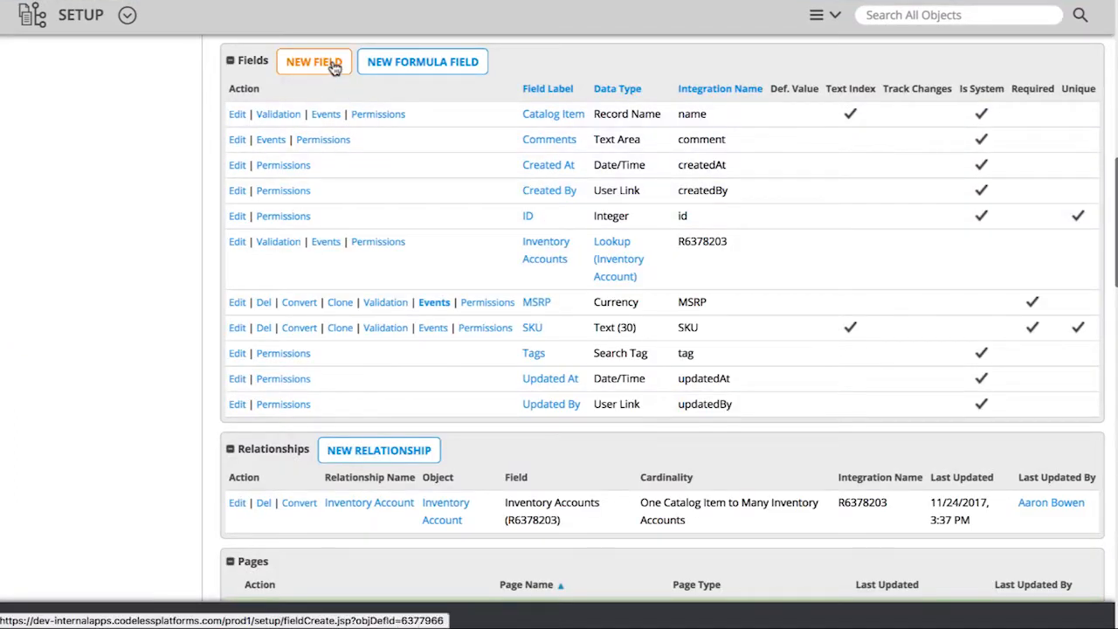
{"action": "scroll", "coordinate": [334, 67], "scroll_direction": "down", "scroll_amount": 1}
{"action": "scroll", "coordinate": [334, 67], "scroll_direction": "down", "scroll_amount": 8}
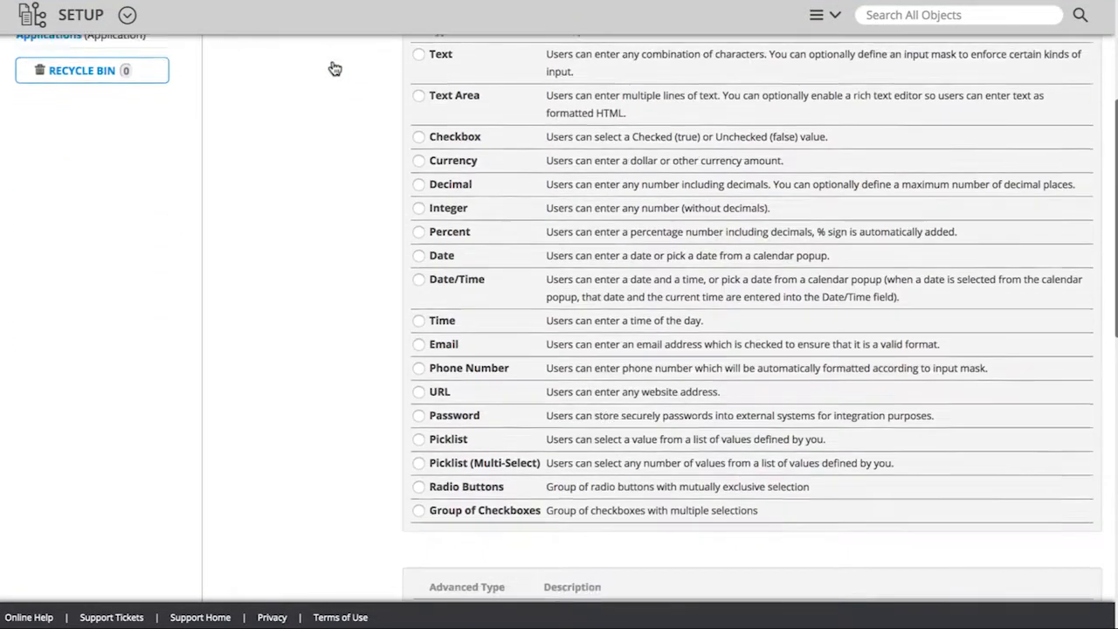
{"action": "scroll", "coordinate": [335, 68], "scroll_direction": "down", "scroll_amount": 3}
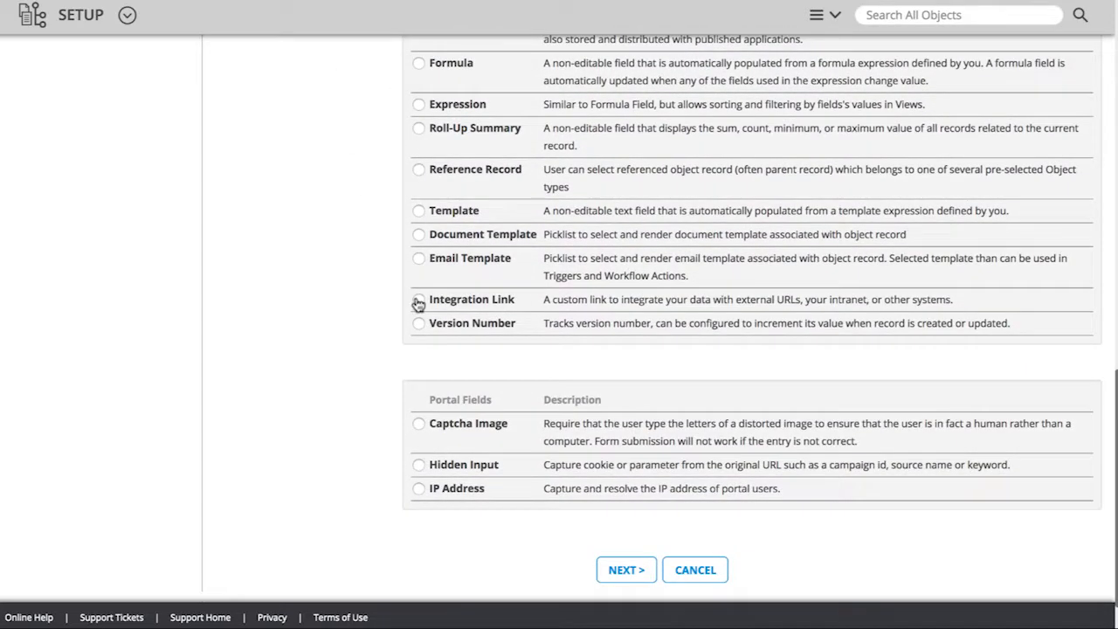
{"action": "scroll", "coordinate": [418, 299], "scroll_direction": "down", "scroll_amount": 1}
{"action": "left_click", "coordinate": [419, 293]}
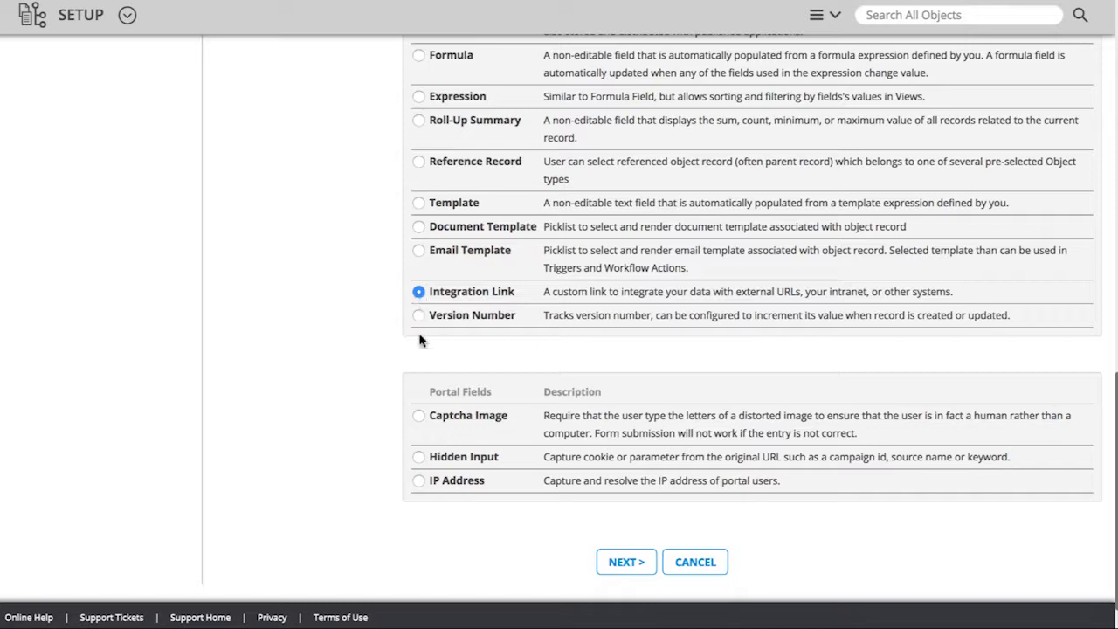
{"action": "left_click", "coordinate": [615, 561]}
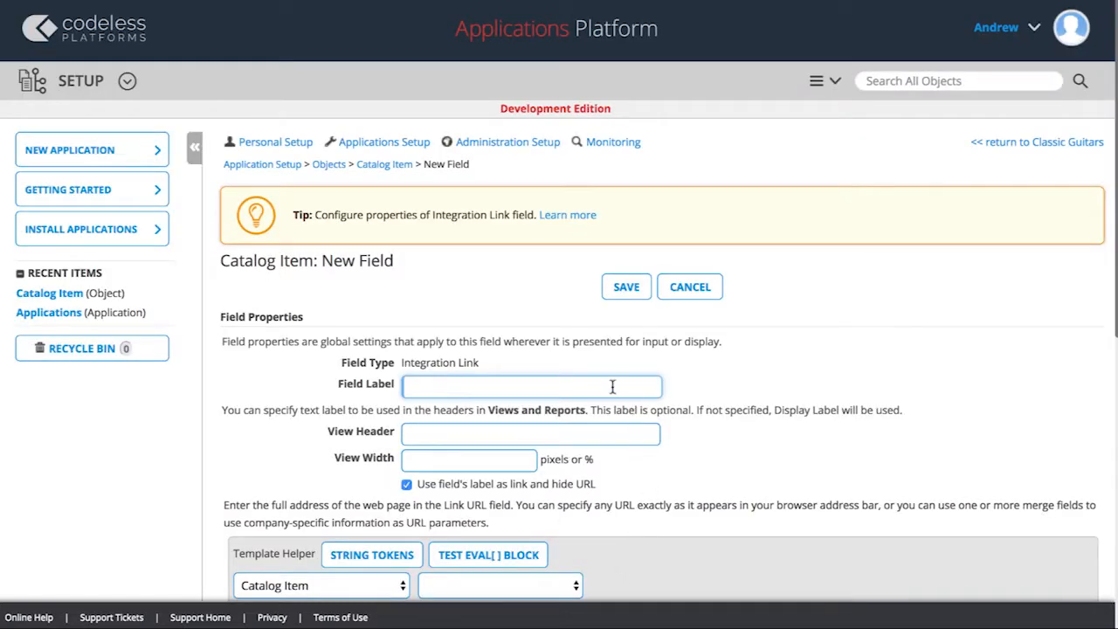
{"action": "type", "text": "Google Search"}
{"action": "scroll", "coordinate": [559, 349], "scroll_direction": "down", "scroll_amount": 4}
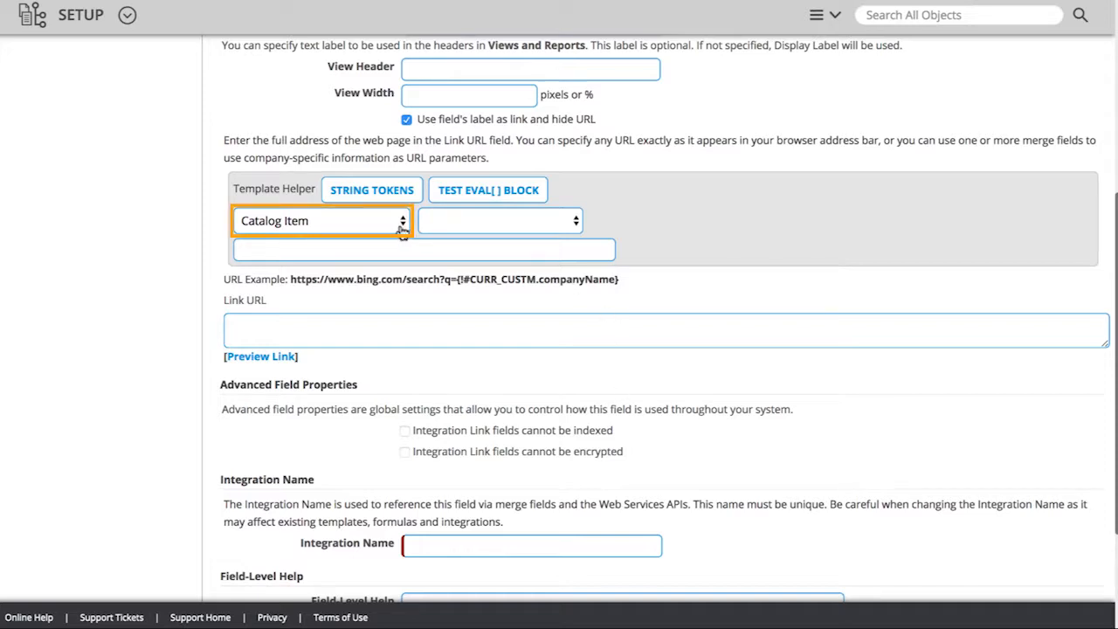
{"action": "left_click", "coordinate": [576, 223]}
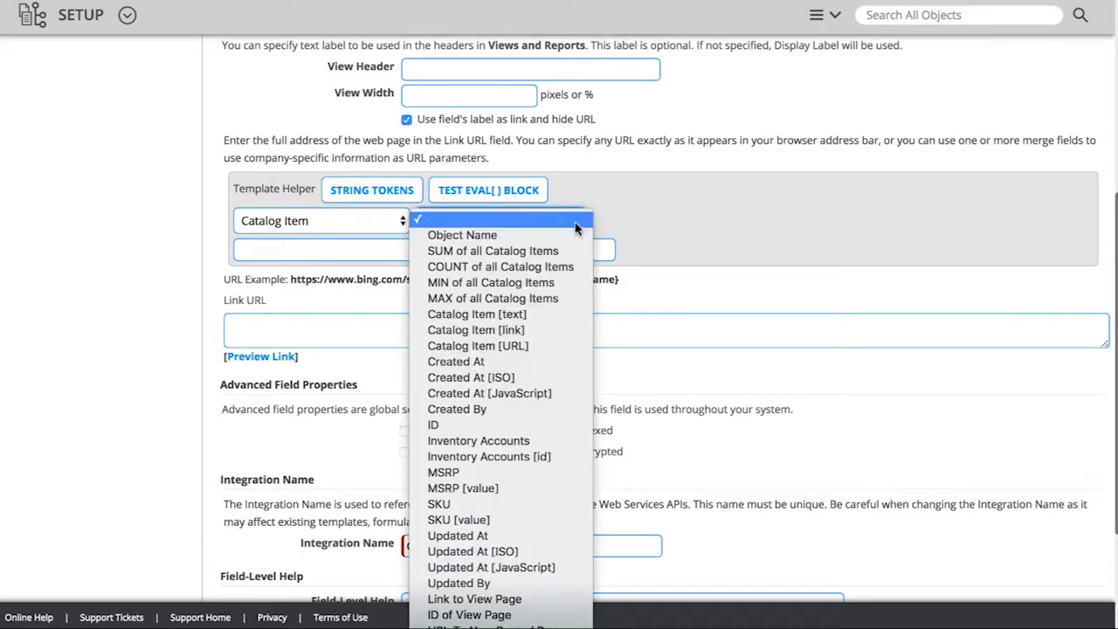
{"action": "left_click", "coordinate": [555, 313]}
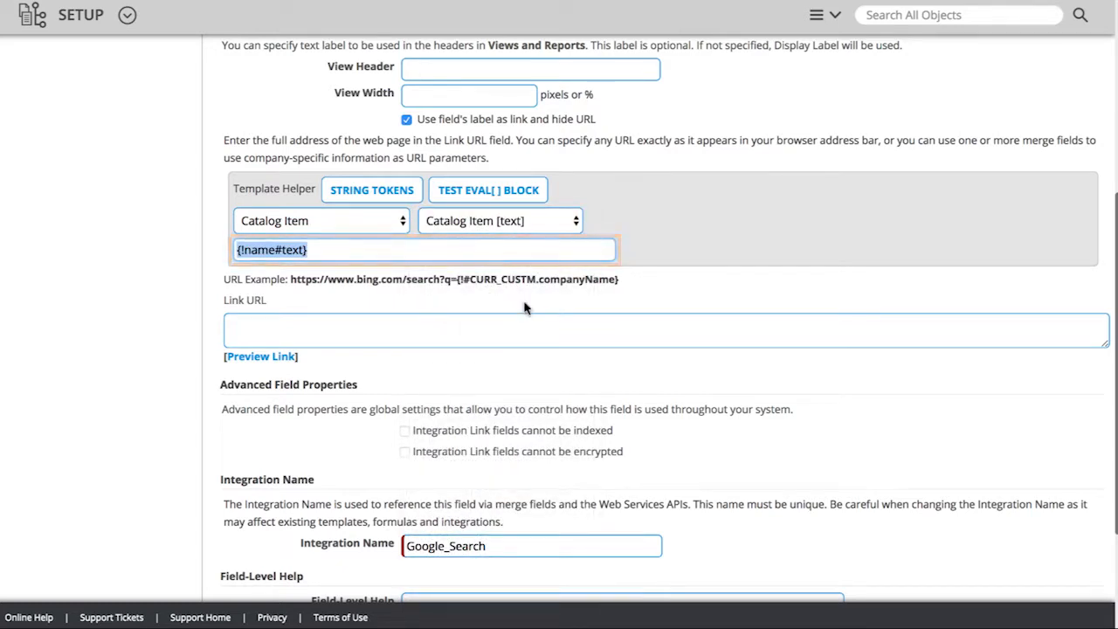
{"action": "left_click_drag", "start_coordinate": [327, 249], "coordinate": [232, 251]}
{"action": "key", "text": "ctrl+c"}
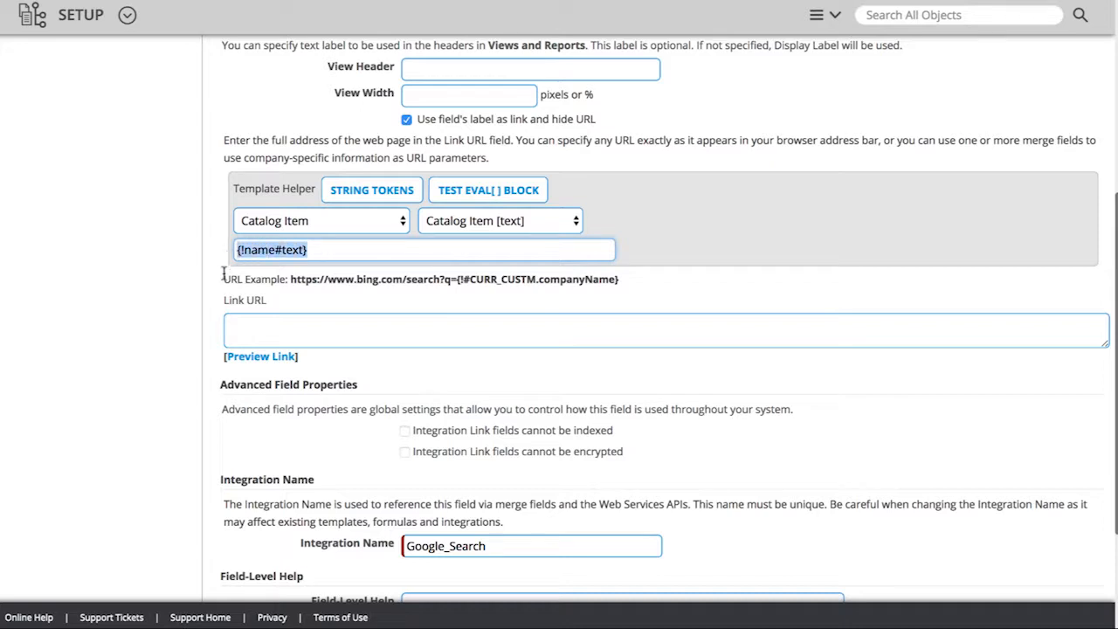
{"action": "left_click", "coordinate": [246, 321]}
{"action": "type", "text": "htt"}
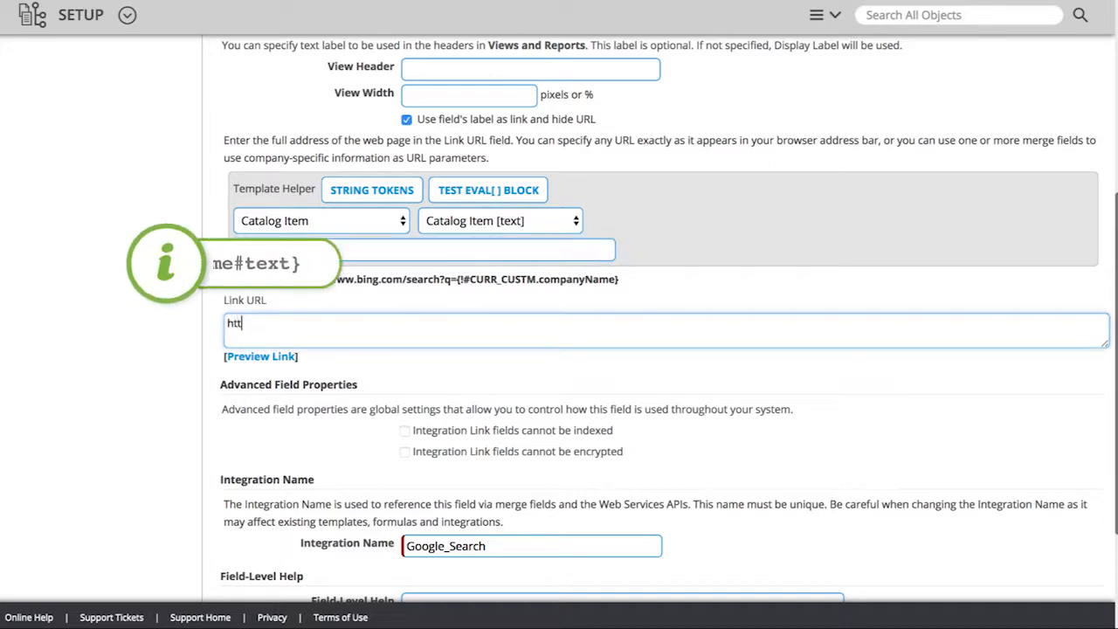
{"action": "type", "text": "p://www.google.com/search?q="}
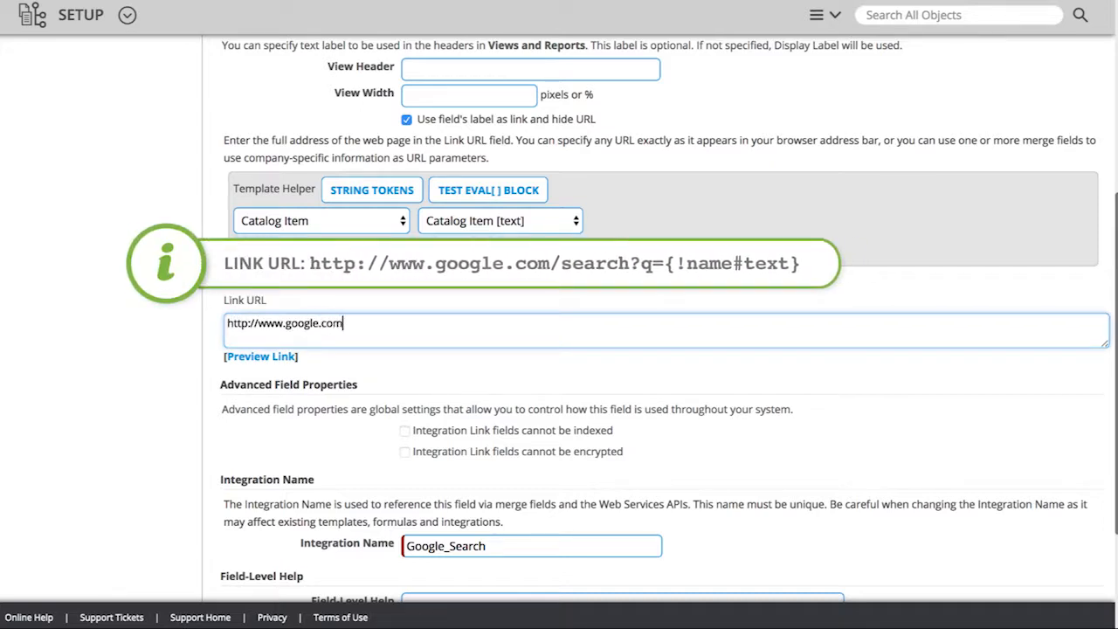
{"action": "key", "text": "ctrl+v"}
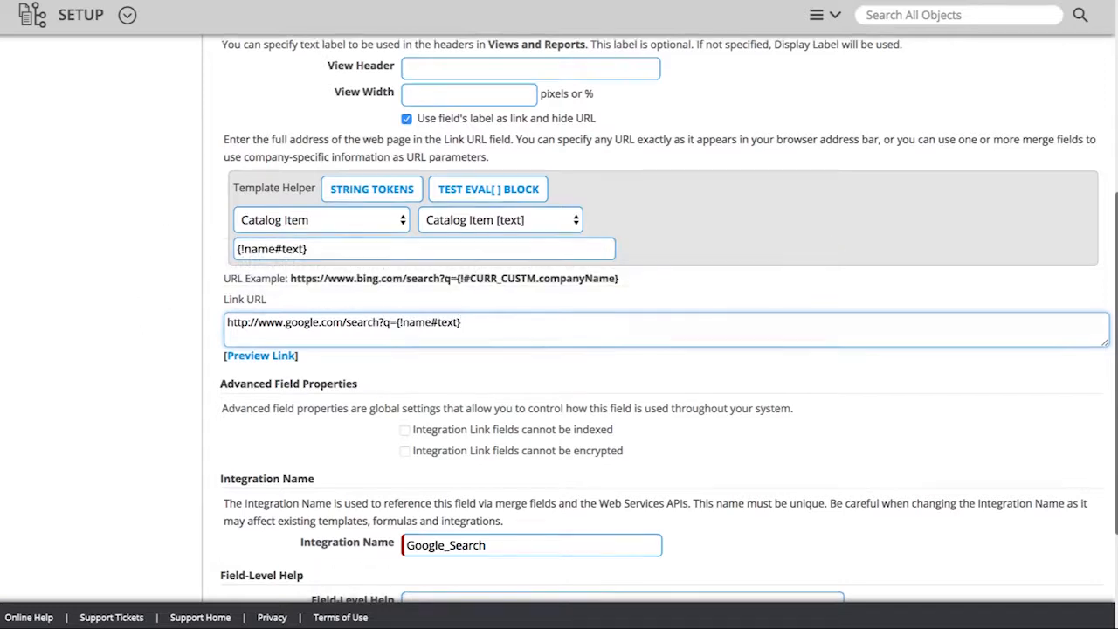
Enter the field-level help "Click to make a quick Google search" and save the new field.
{"action": "scroll", "coordinate": [558, 350], "scroll_direction": "down", "scroll_amount": 3}
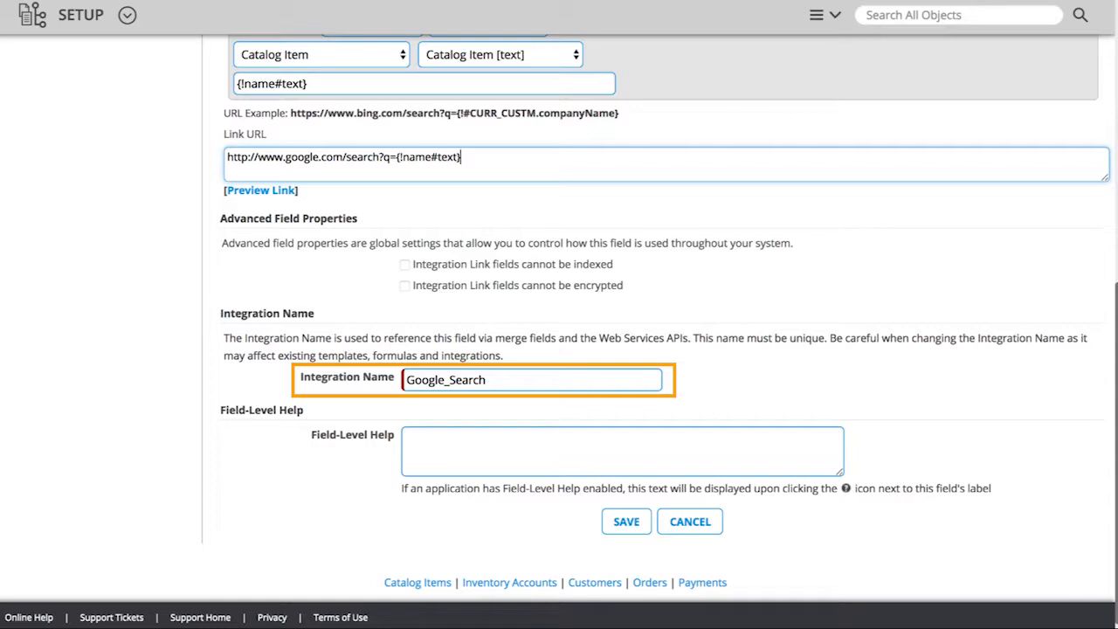
{"action": "left_click", "coordinate": [505, 464]}
{"action": "type", "text": "Click to mak"}
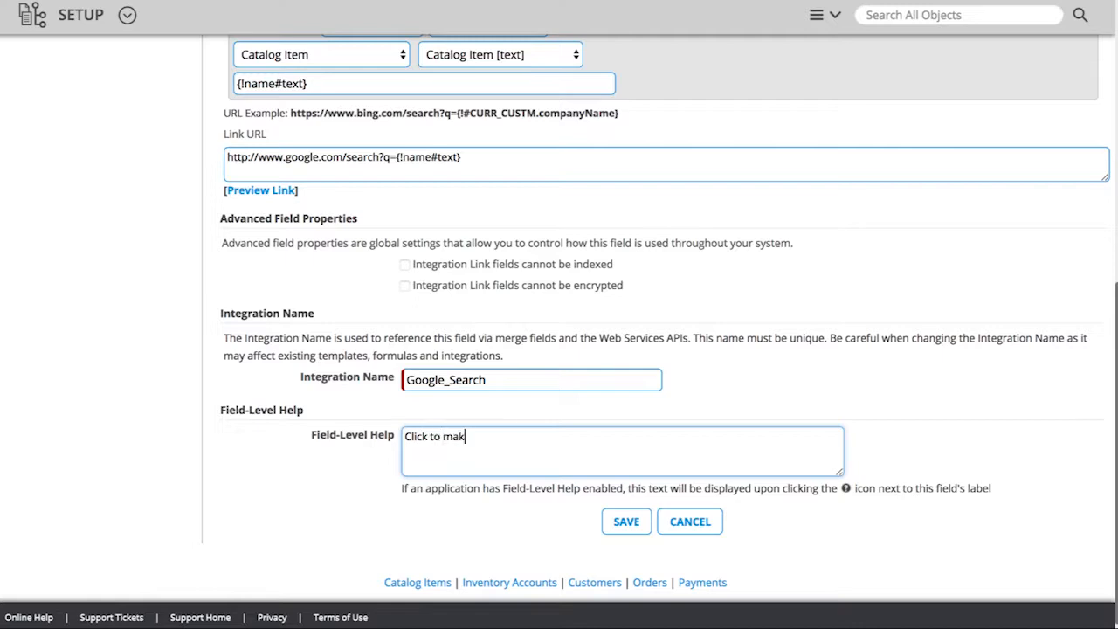
{"action": "type", "text": "e a quick Google search"}
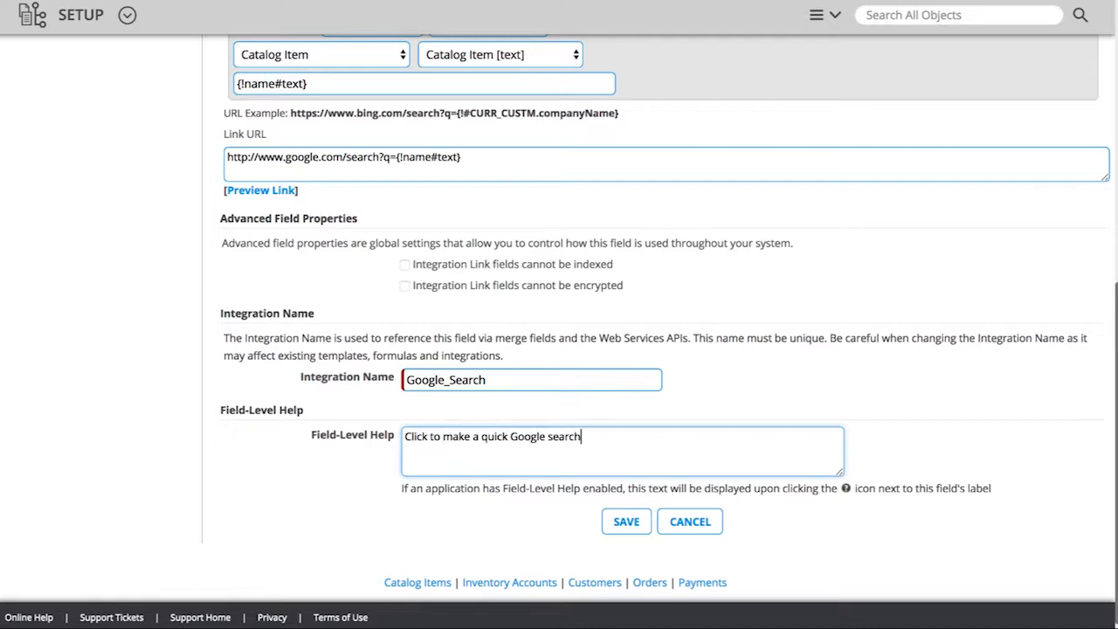
{"action": "left_click", "coordinate": [636, 521]}
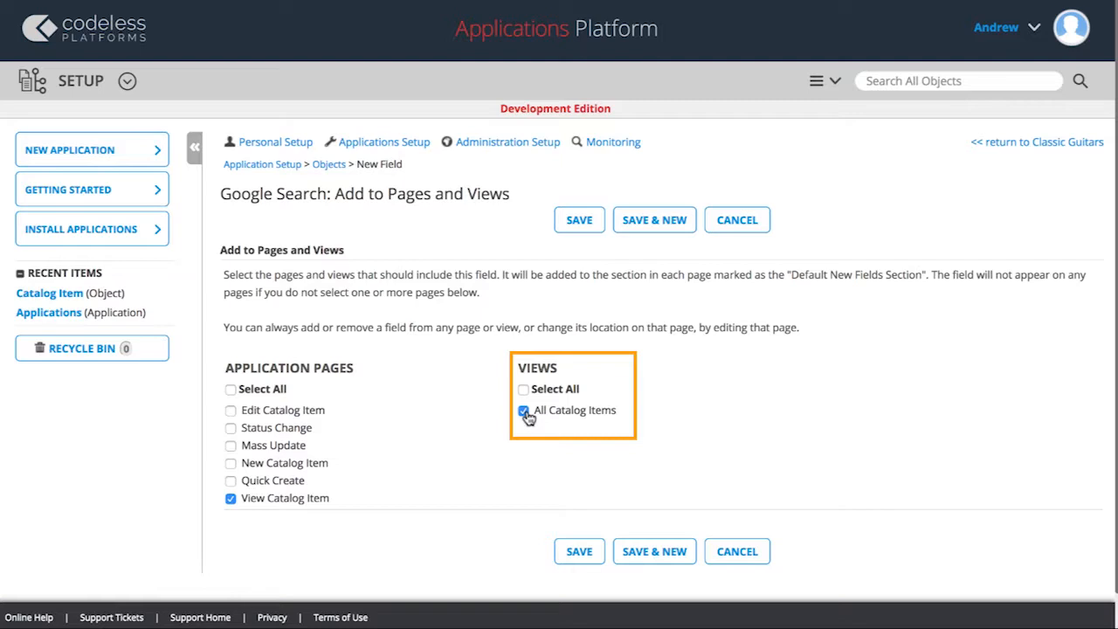
Add the Google Search field to the View Catalog Item page and All Catalog Items view, and test the Gretsch White Falcon link.
{"action": "left_click", "coordinate": [572, 227]}
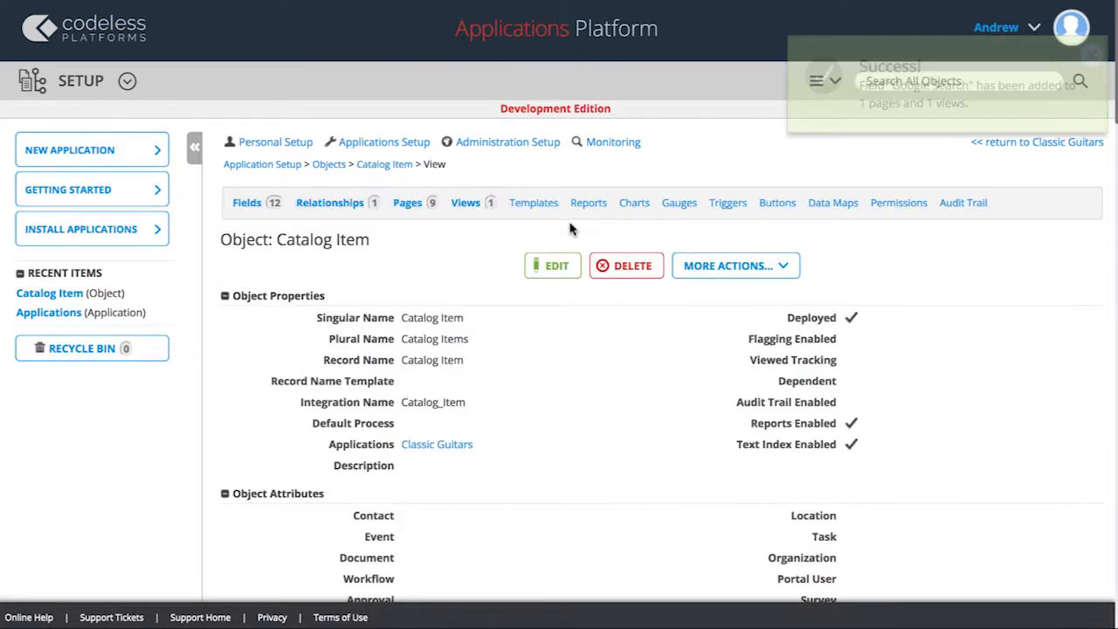
{"action": "left_click", "coordinate": [1006, 143]}
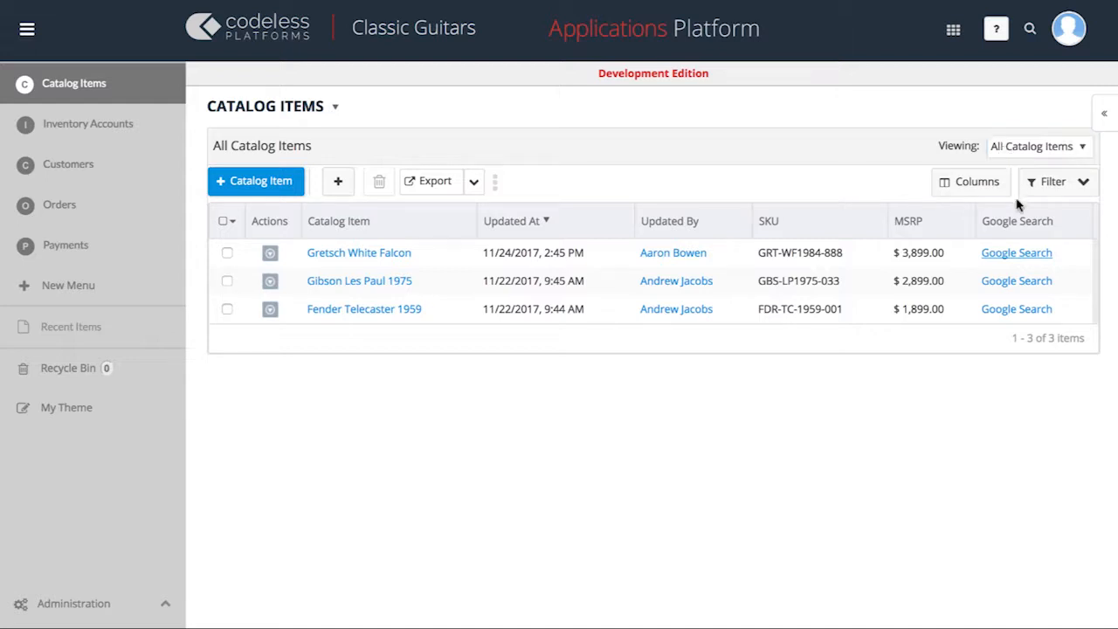
{"action": "left_click", "coordinate": [1002, 255]}
Open the object definition of Customers.
{"action": "left_click", "coordinate": [148, 166]}
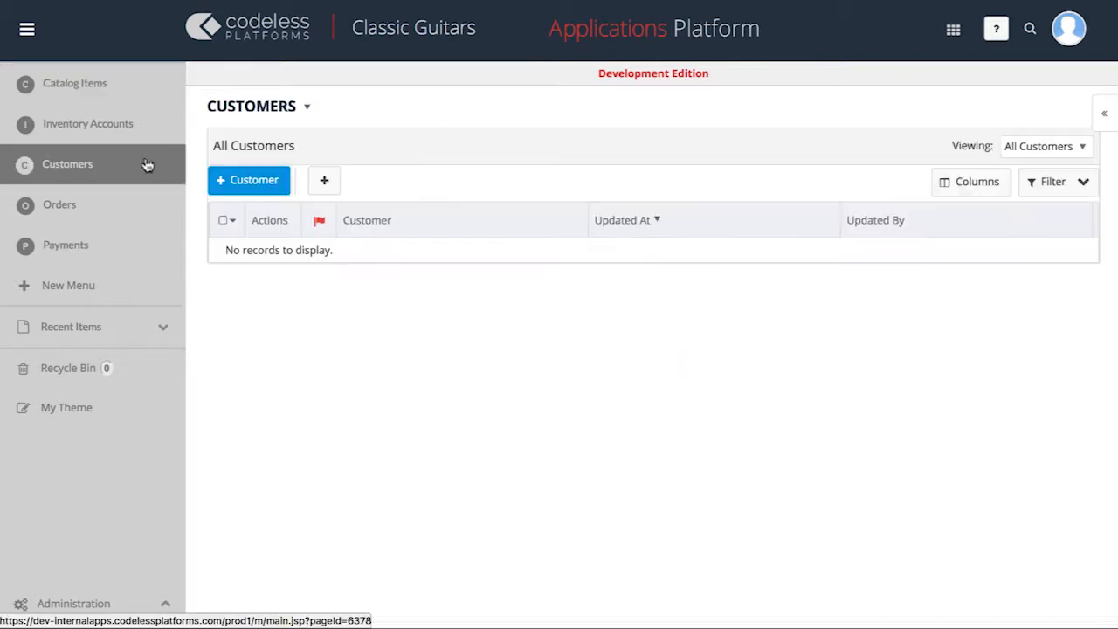
{"action": "left_click", "coordinate": [307, 109]}
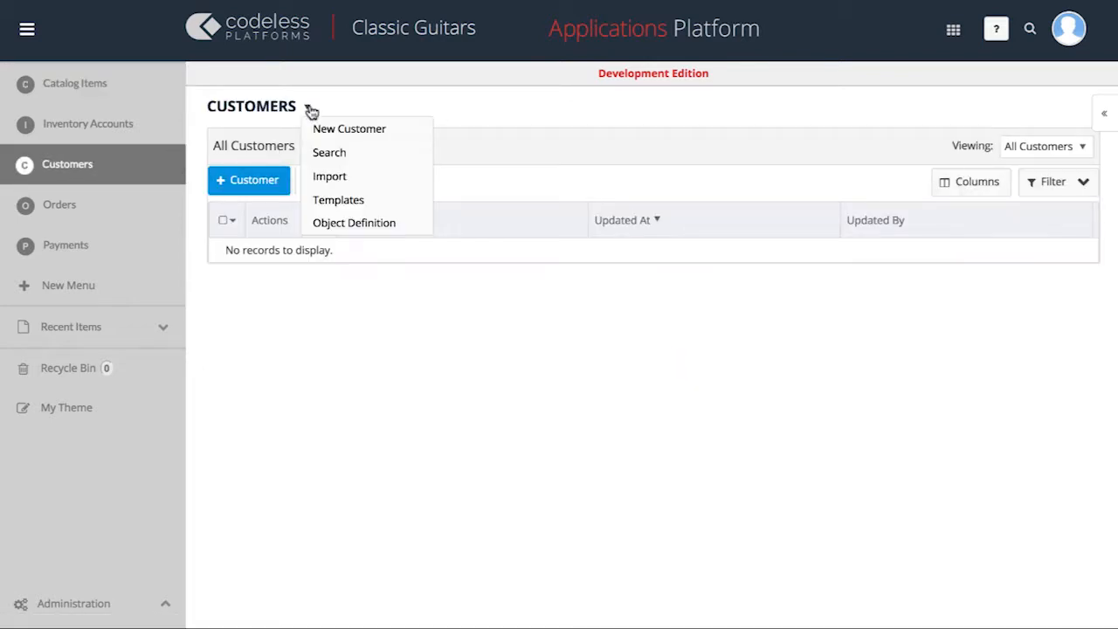
{"action": "left_click", "coordinate": [312, 224]}
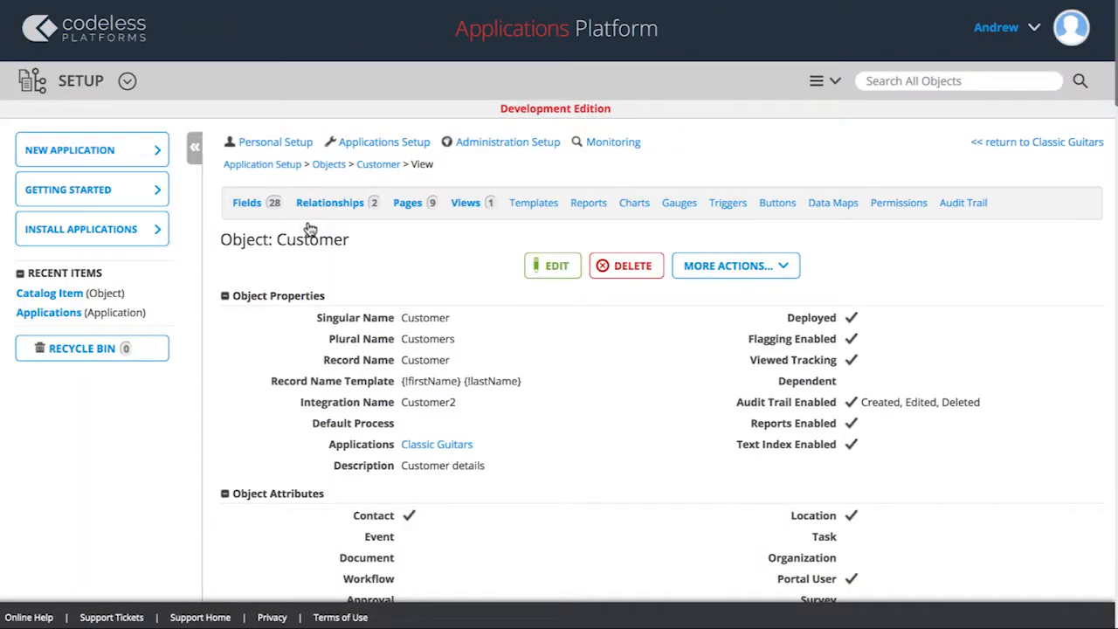
Create a Percent field on the Customer object labelled Maximum Discount, with the view header Max Disc.
{"action": "left_click", "coordinate": [247, 210]}
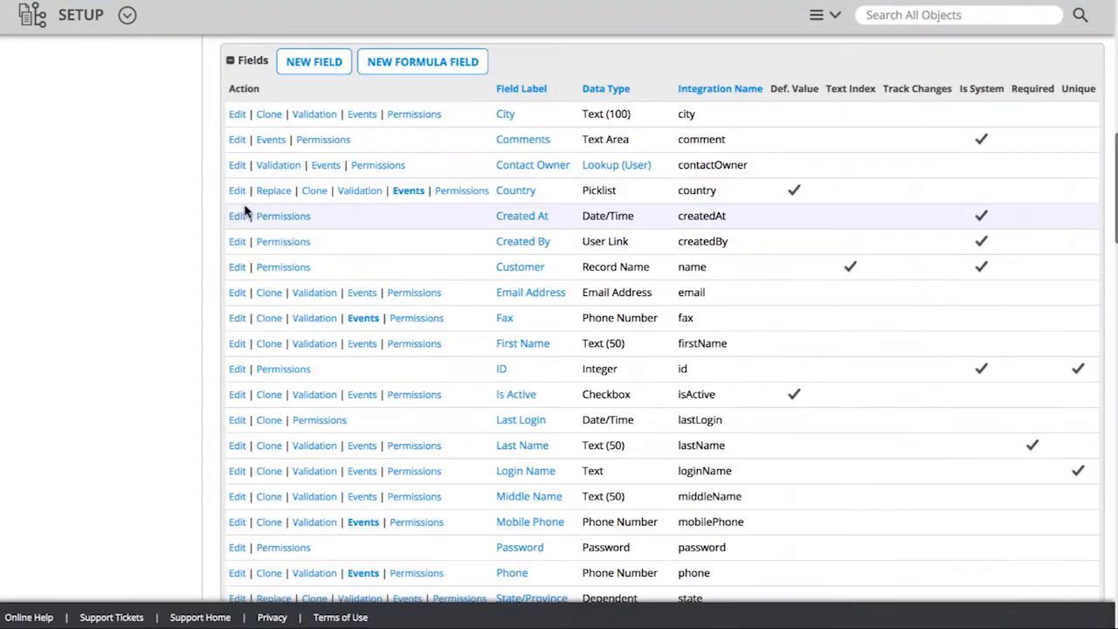
{"action": "left_click", "coordinate": [316, 65]}
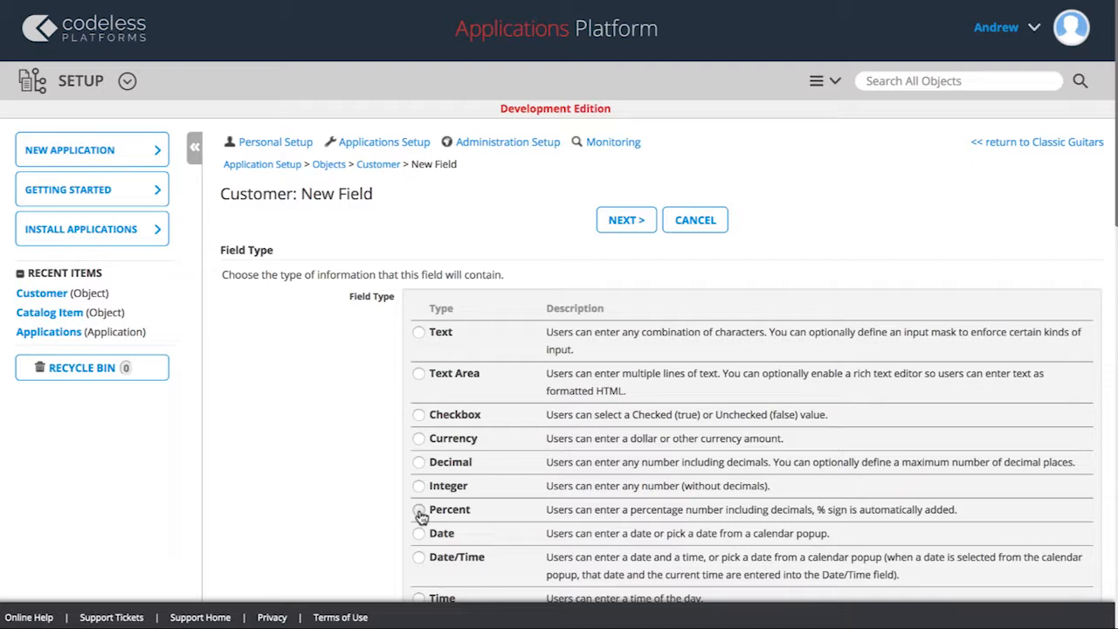
{"action": "left_click", "coordinate": [646, 229]}
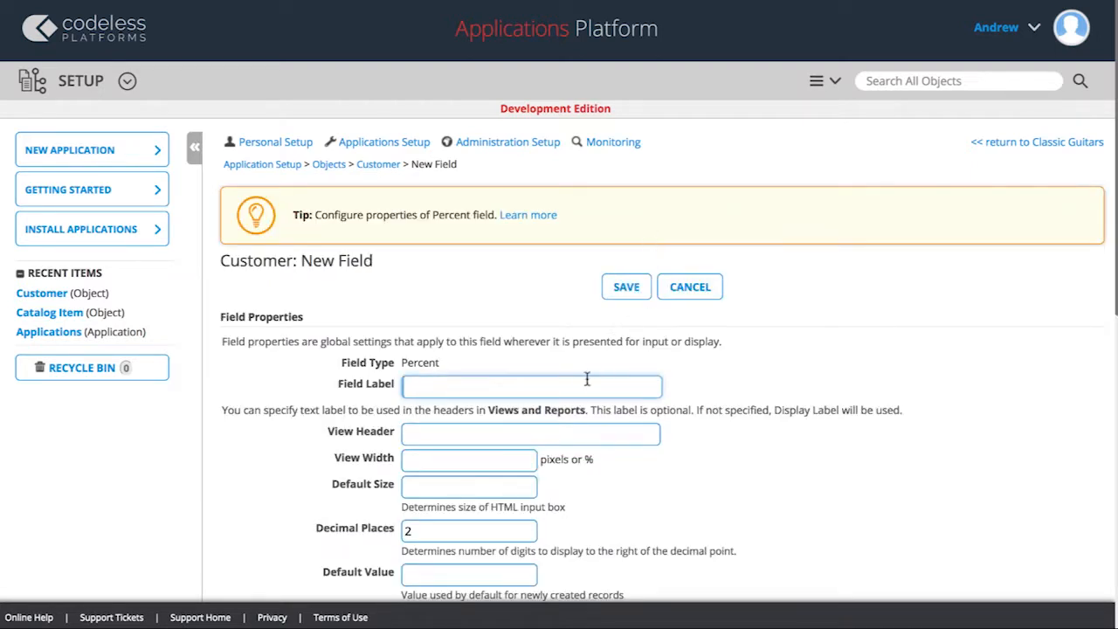
{"action": "type", "text": "Maximum Discount"}
{"action": "left_click", "coordinate": [584, 431]}
{"action": "type", "text": "Max Disc"}
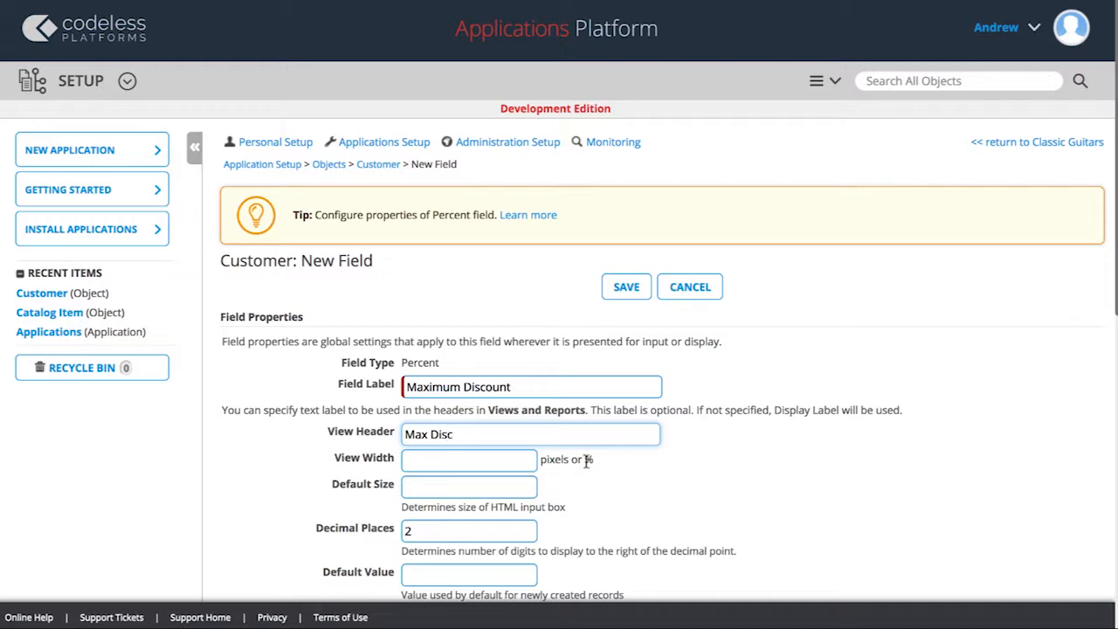
Set 1 decimal place, default value 0, minimum 0 and maximum 100, and save the field with the All Customers view included.
{"action": "double_click", "coordinate": [427, 535]}
{"action": "type", "text": "1"}
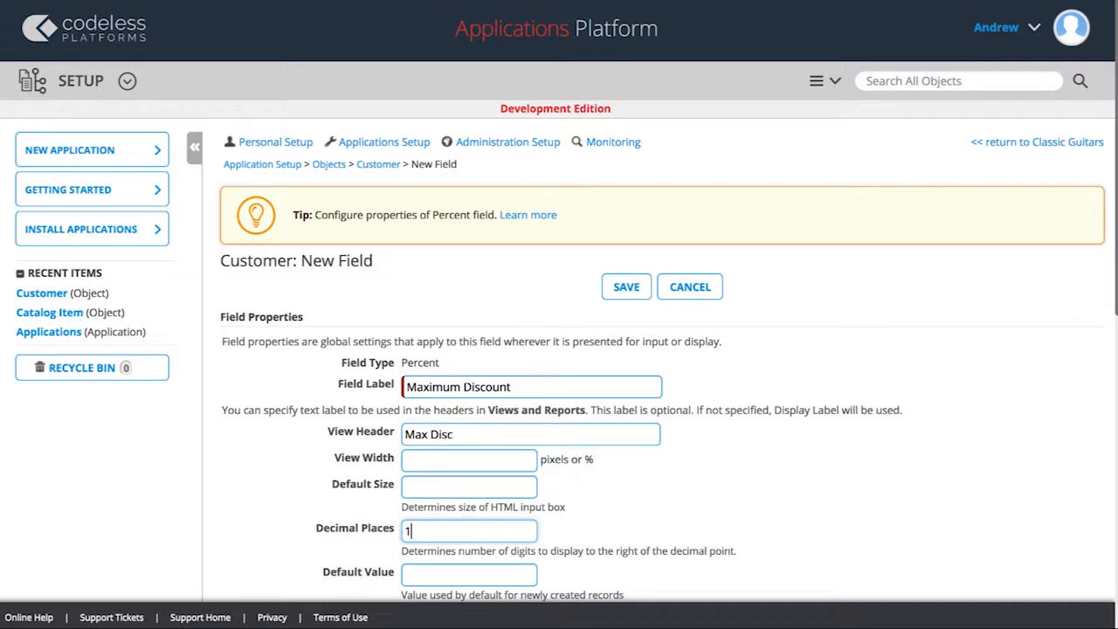
{"action": "scroll", "coordinate": [406, 540], "scroll_direction": "down", "scroll_amount": 3}
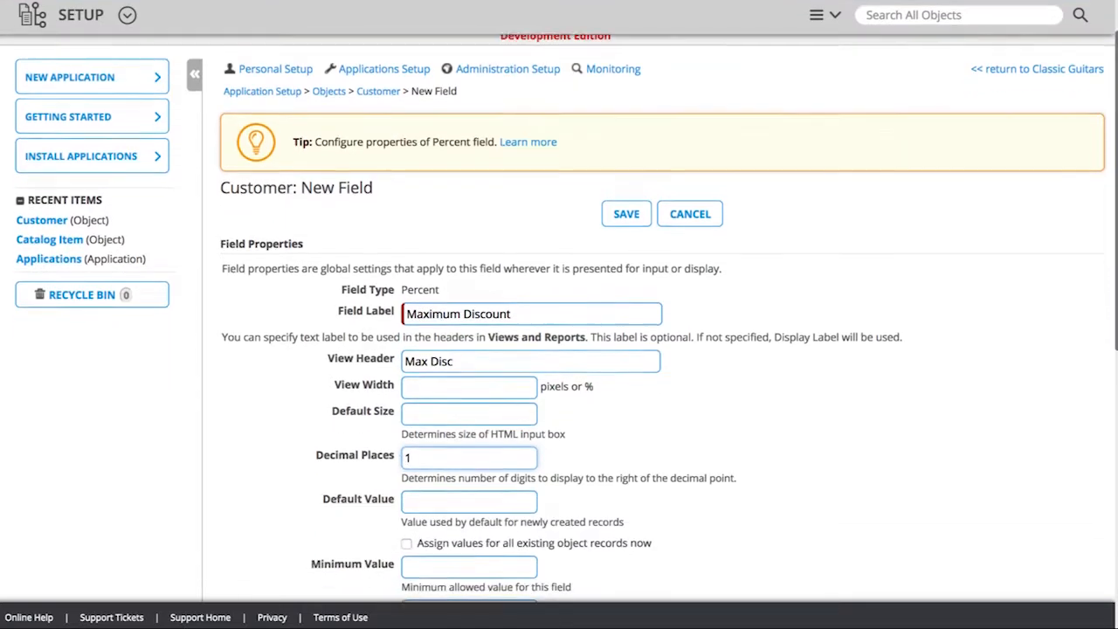
{"action": "left_click", "coordinate": [428, 390]}
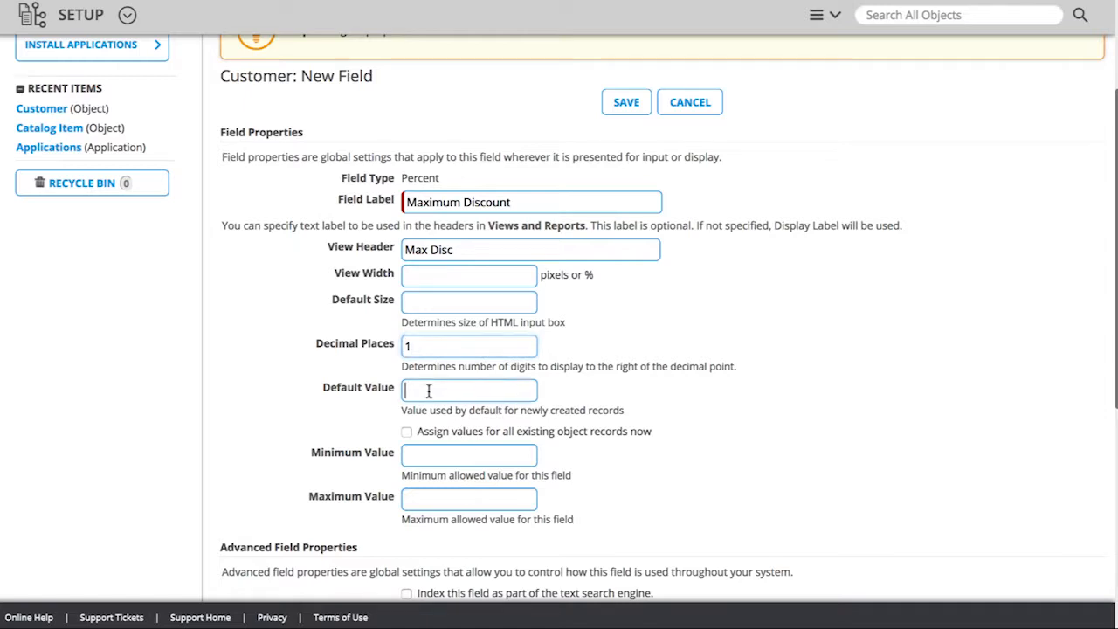
{"action": "type", "text": "0"}
{"action": "left_click", "coordinate": [428, 454]}
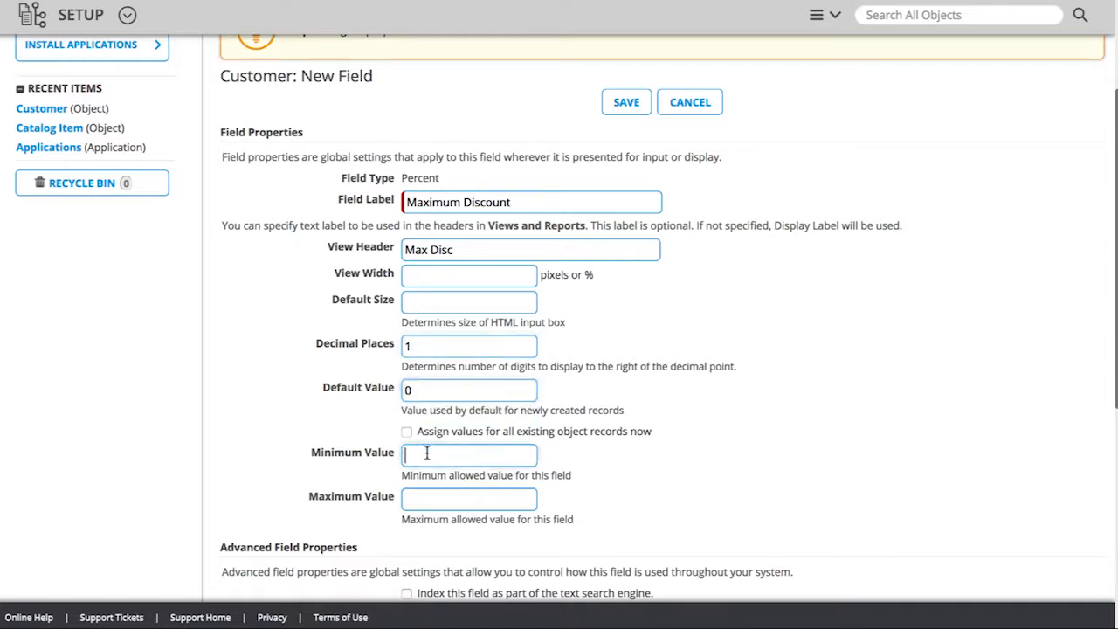
{"action": "type", "text": "0"}
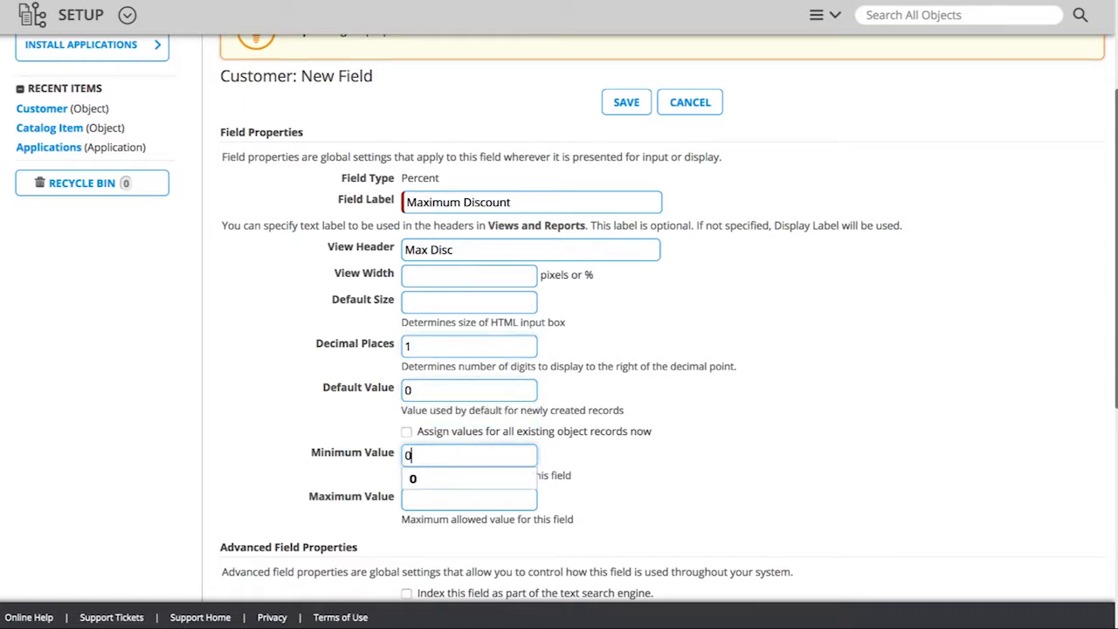
{"action": "left_click", "coordinate": [428, 499]}
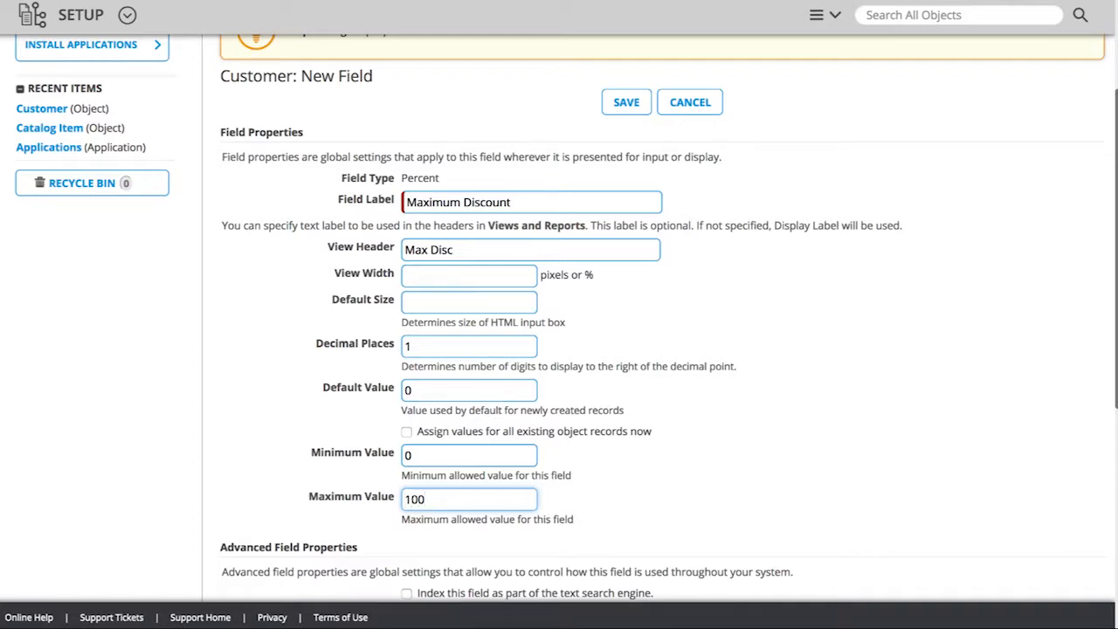
{"action": "left_click", "coordinate": [635, 103]}
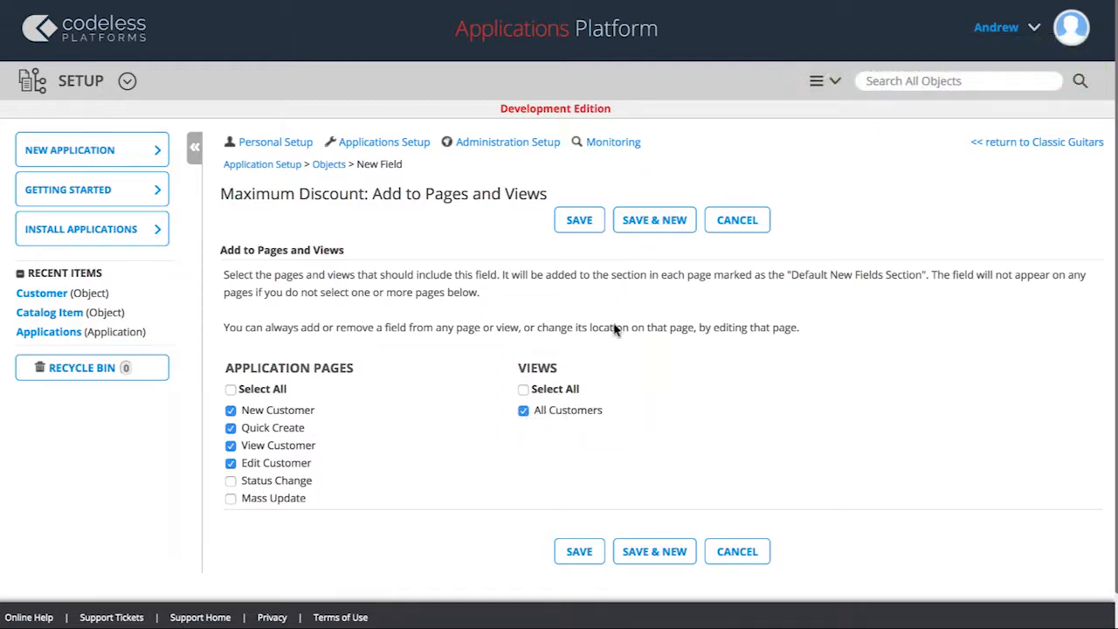
{"action": "left_click", "coordinate": [591, 225]}
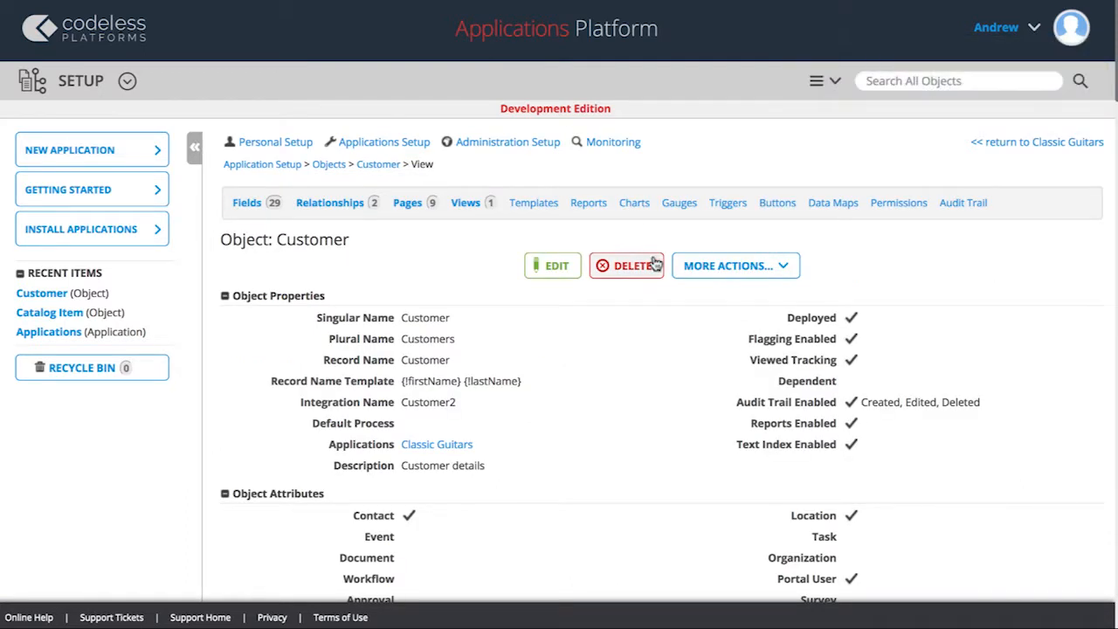
Return to Classic Guitars and open the object definition of Orders.
{"action": "left_click", "coordinate": [1031, 145]}
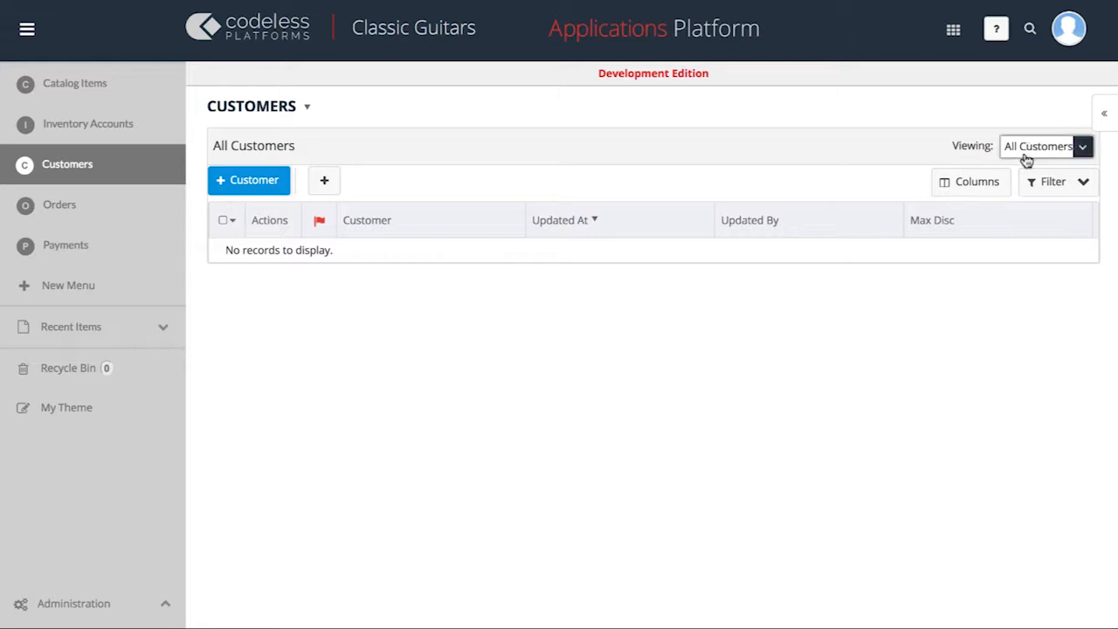
{"action": "left_click", "coordinate": [152, 216]}
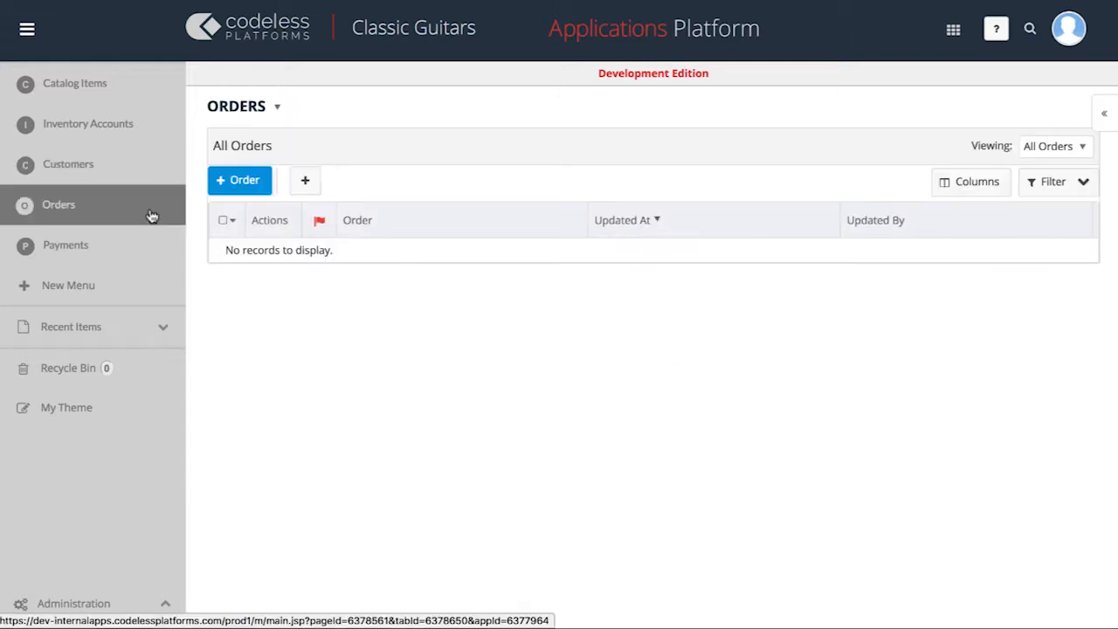
{"action": "left_click", "coordinate": [276, 109]}
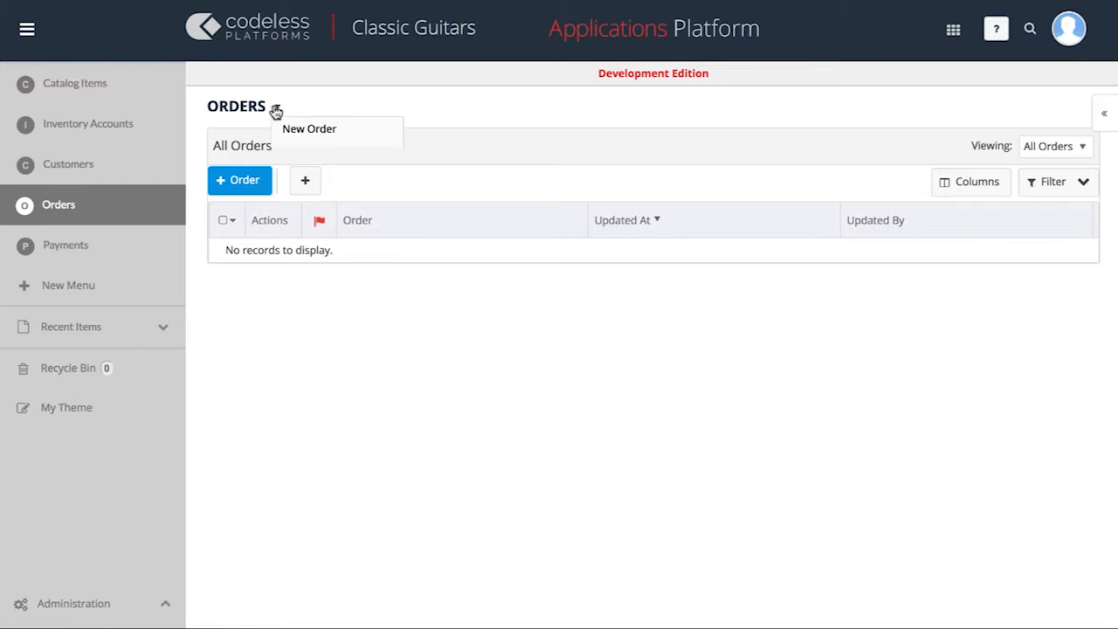
{"action": "left_click", "coordinate": [301, 225]}
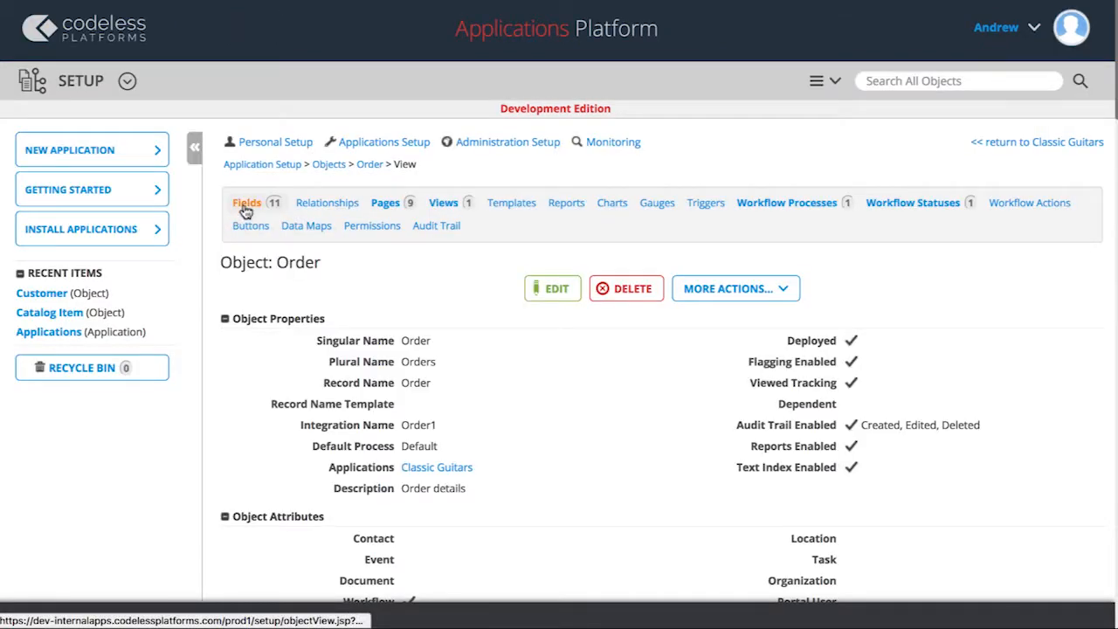
Create an Auto-Number field on the Order object labelled Order Number, with the view header Order #.
{"action": "left_click", "coordinate": [247, 206]}
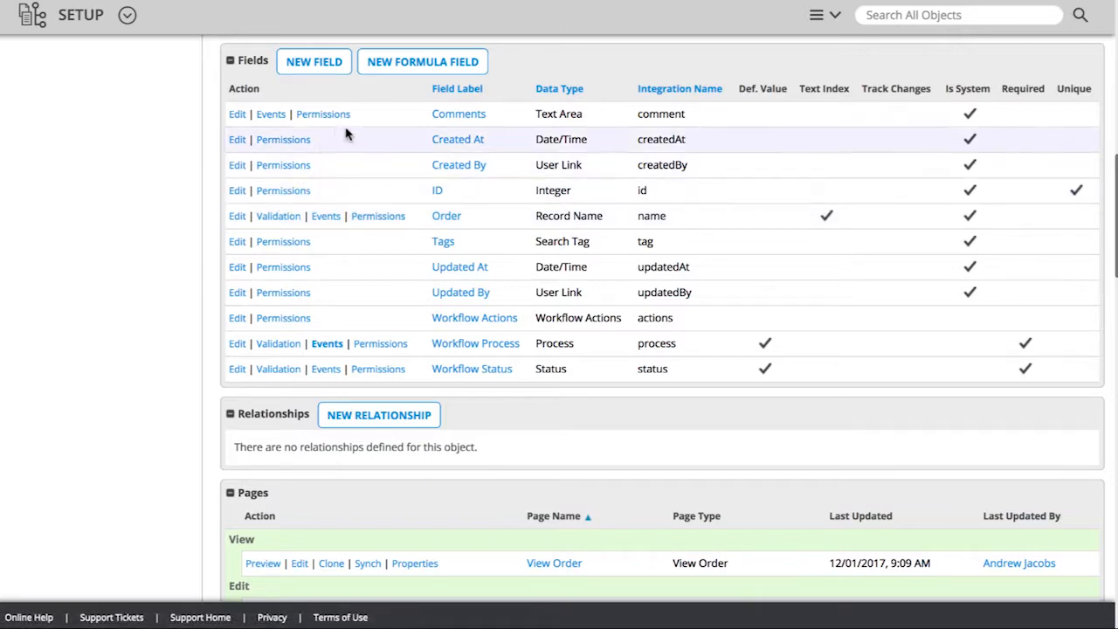
{"action": "left_click", "coordinate": [333, 66]}
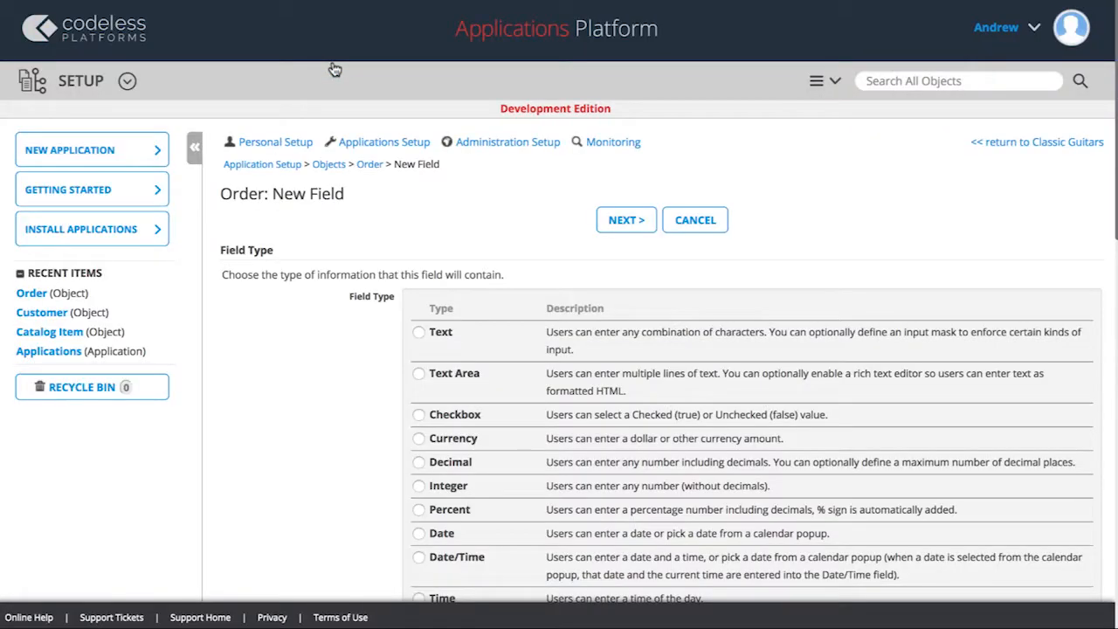
{"action": "scroll", "coordinate": [334, 69], "scroll_direction": "down", "scroll_amount": 6}
{"action": "scroll", "coordinate": [335, 69], "scroll_direction": "down", "scroll_amount": 3}
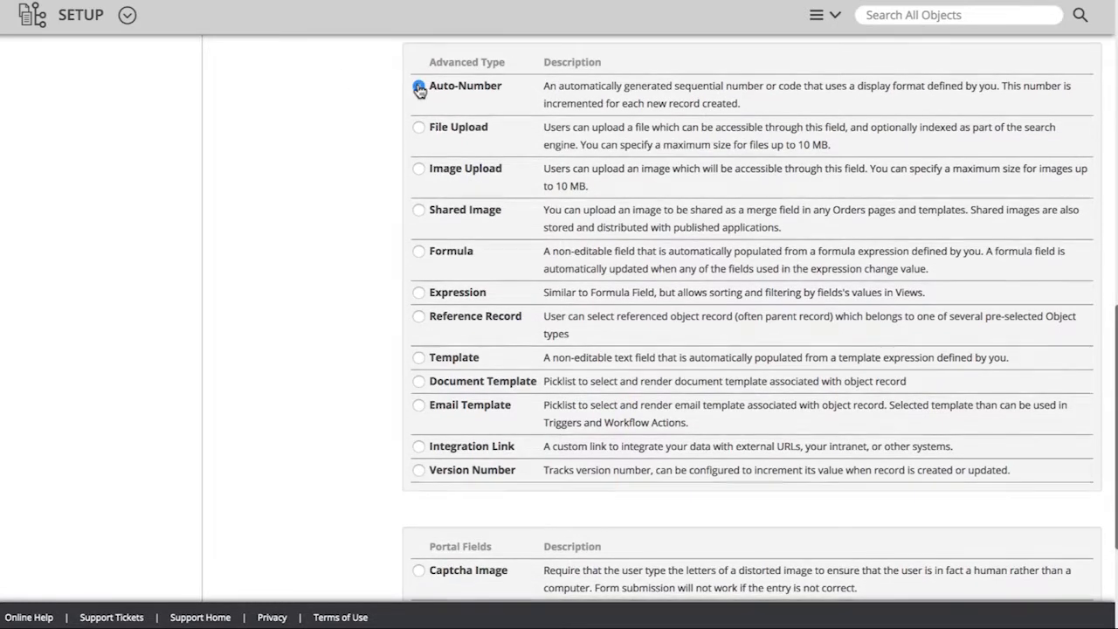
{"action": "scroll", "coordinate": [482, 328], "scroll_direction": "down", "scroll_amount": 3}
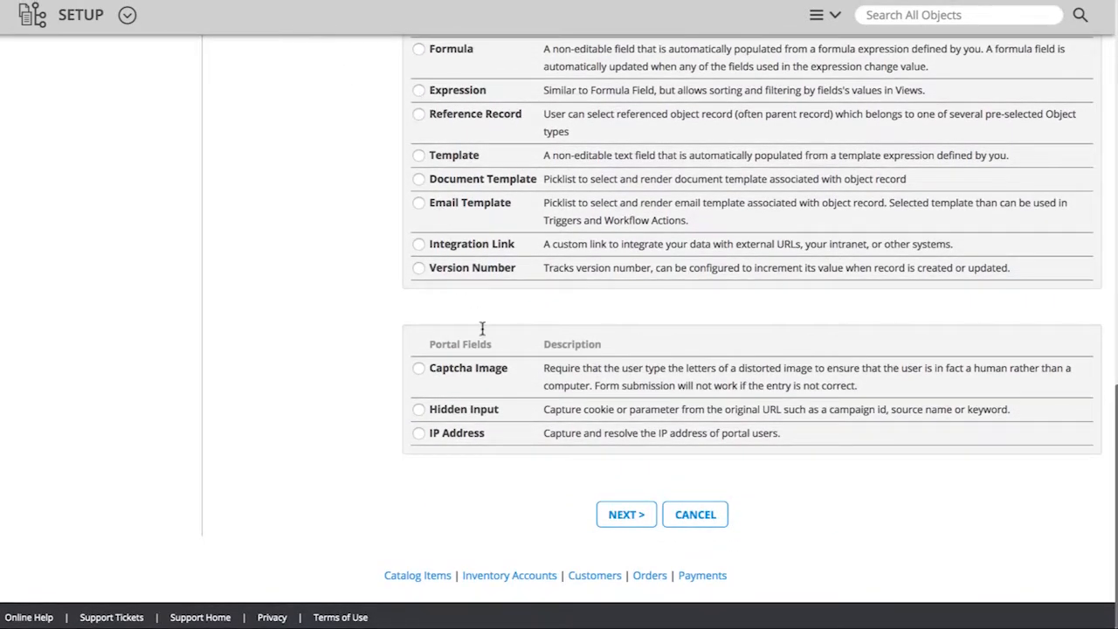
{"action": "left_click", "coordinate": [620, 517]}
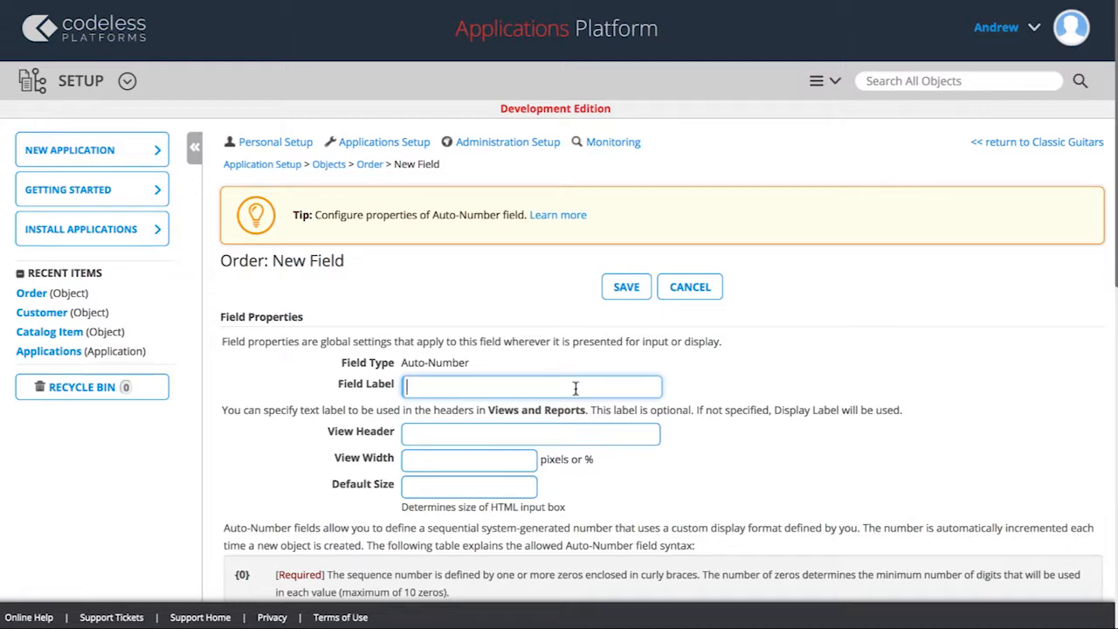
{"action": "type", "text": "Order Number"}
{"action": "left_click", "coordinate": [554, 436]}
{"action": "type", "text": "Or"}
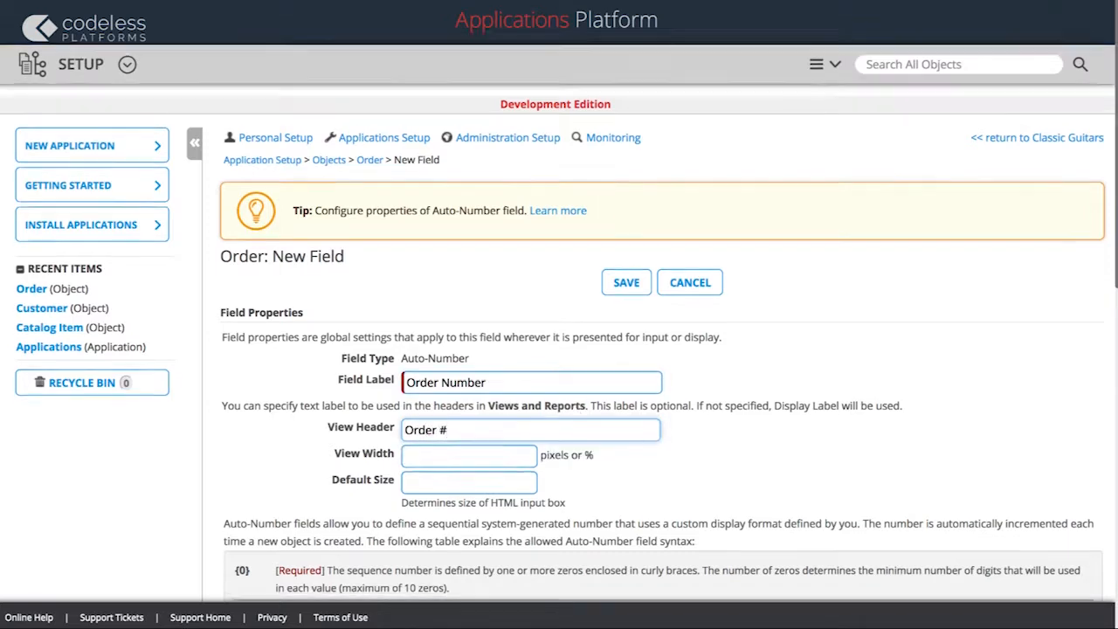
Set the auto-number display format to SO#-{YYYY}-{000000} and the starting number to 1.
{"action": "scroll", "coordinate": [246, 384], "scroll_direction": "down", "scroll_amount": 5}
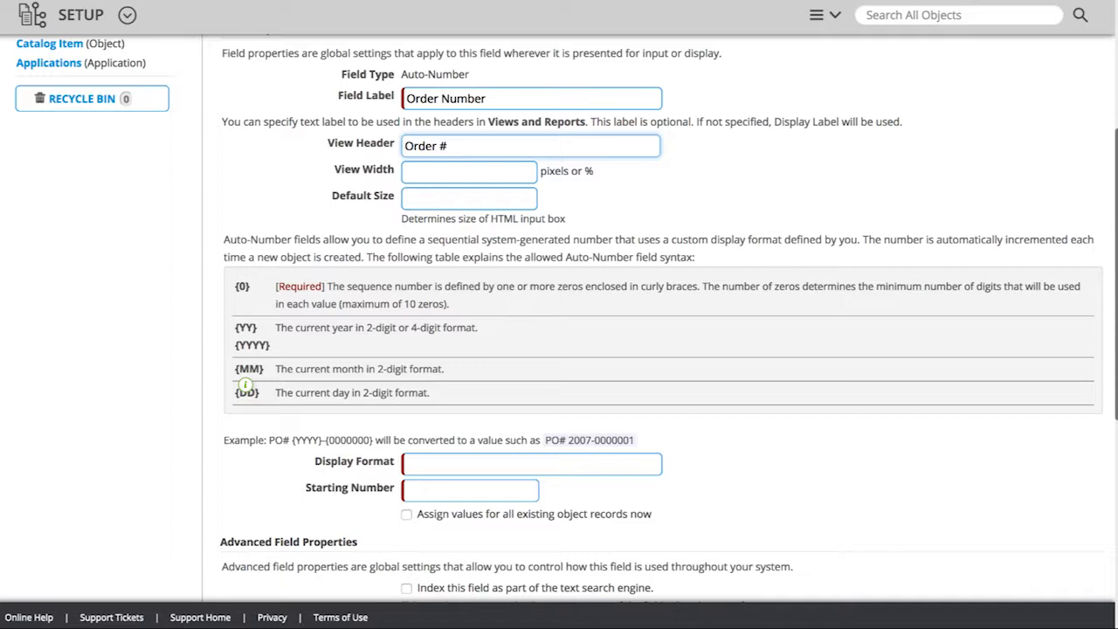
{"action": "left_click", "coordinate": [555, 464]}
{"action": "type", "text": "SO#-{YYYY}-{000000"}
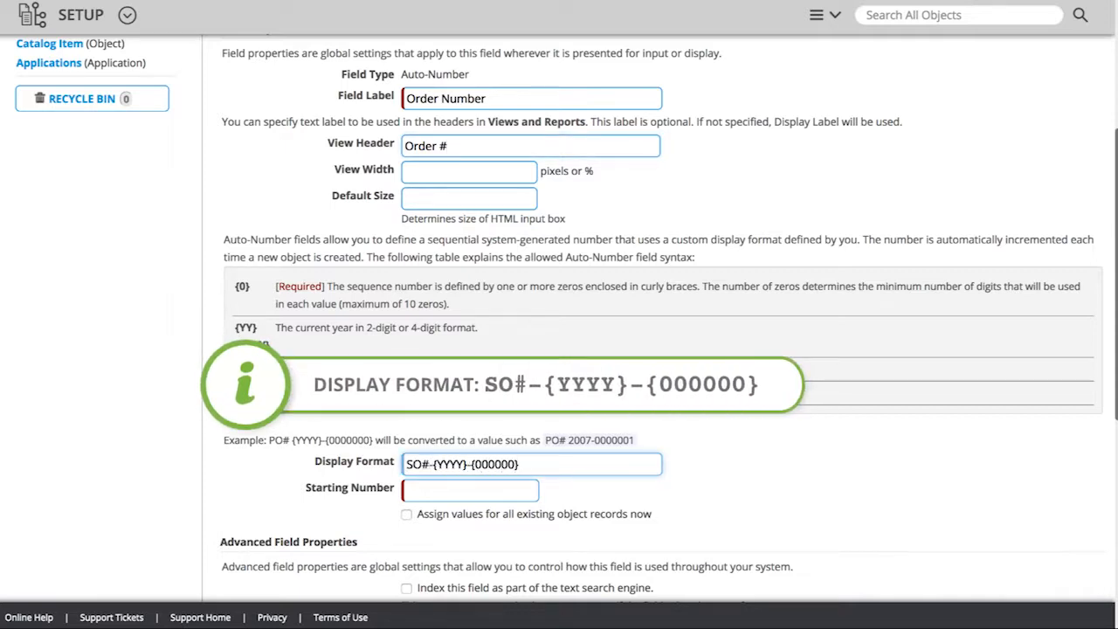
{"action": "left_click", "coordinate": [497, 492]}
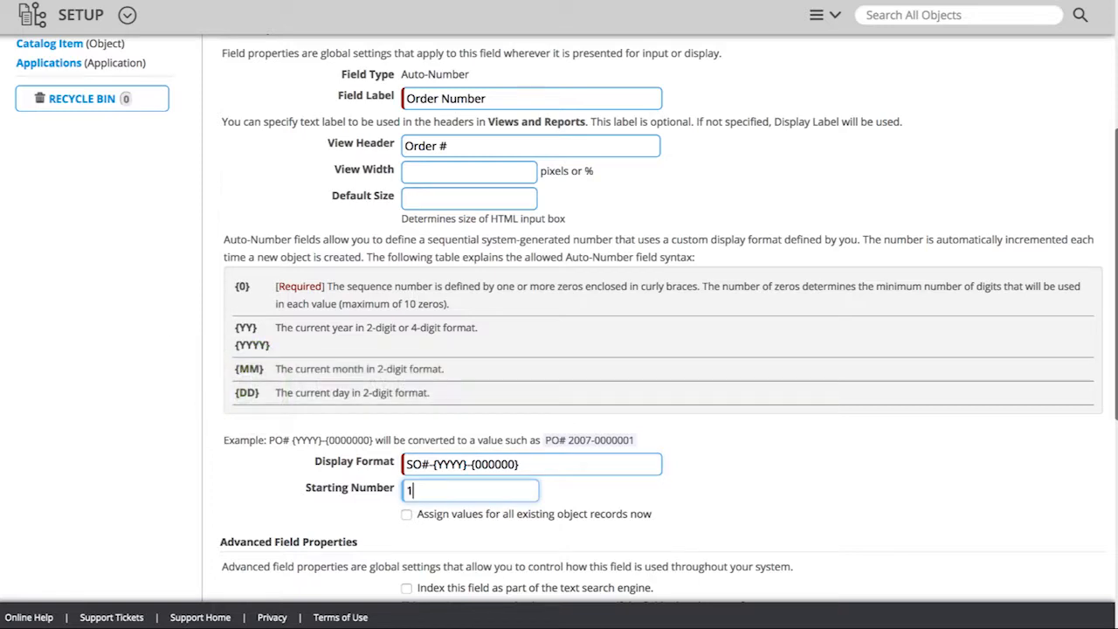
Save the Order Number field on the New Order, Quick Create, View Order and Edit Order pages, and start another new field.
{"action": "scroll", "coordinate": [559, 319], "scroll_direction": "down", "scroll_amount": 4}
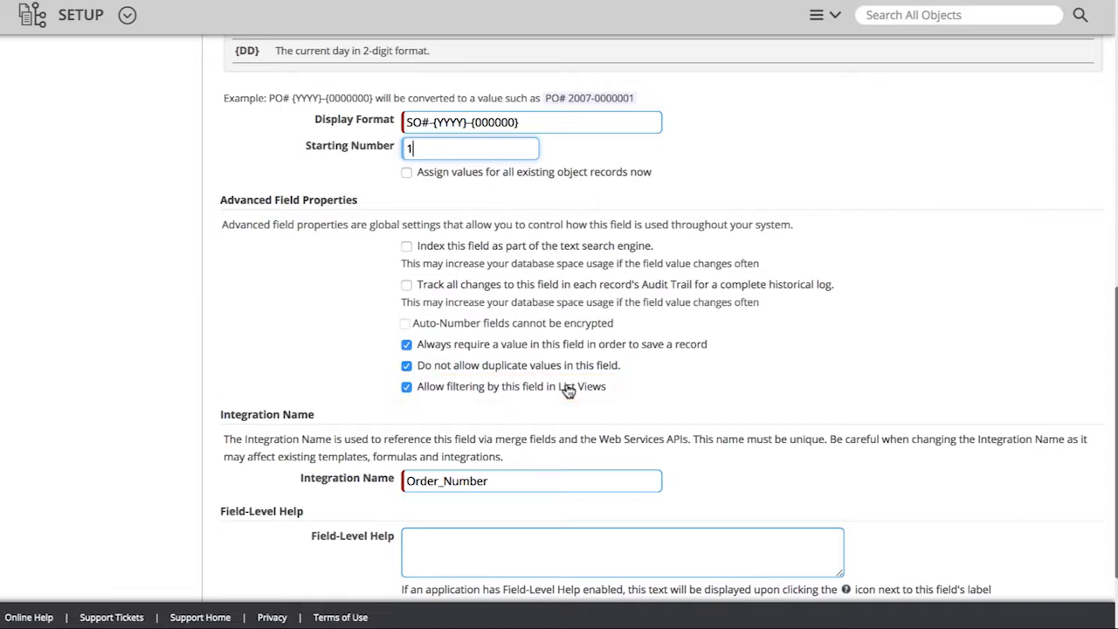
{"action": "scroll", "coordinate": [568, 391], "scroll_direction": "down", "scroll_amount": 3}
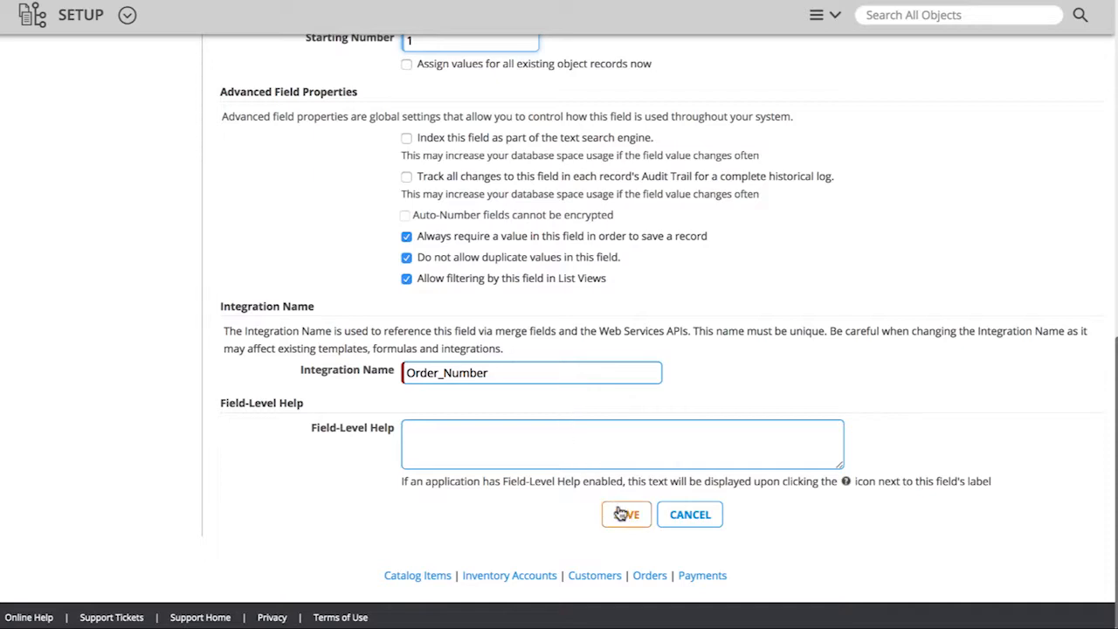
{"action": "left_click", "coordinate": [623, 513]}
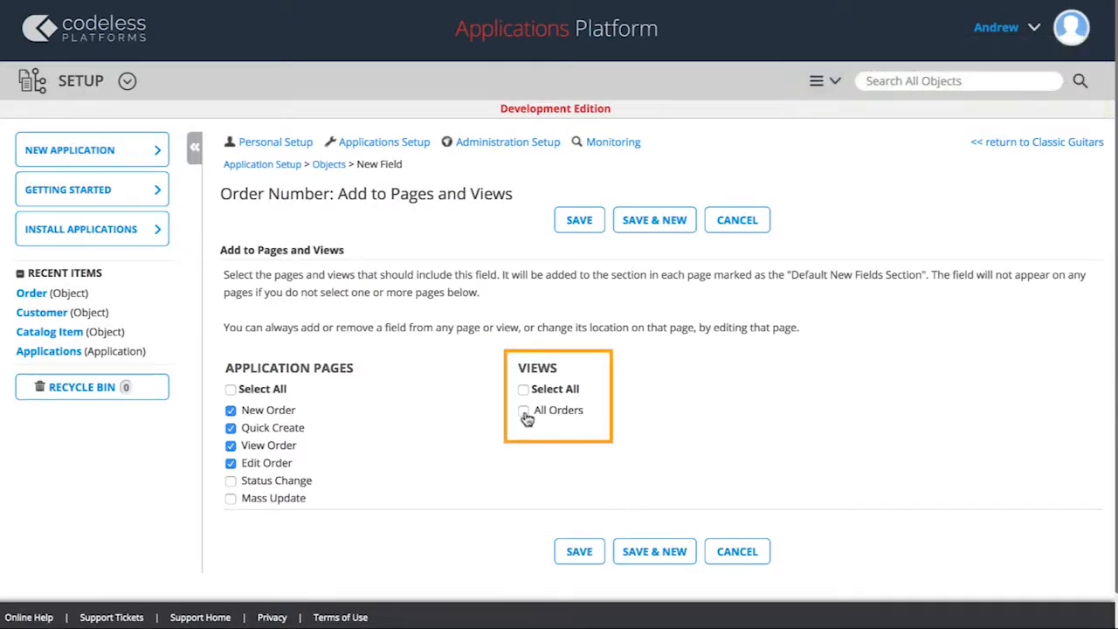
{"action": "left_click", "coordinate": [660, 226]}
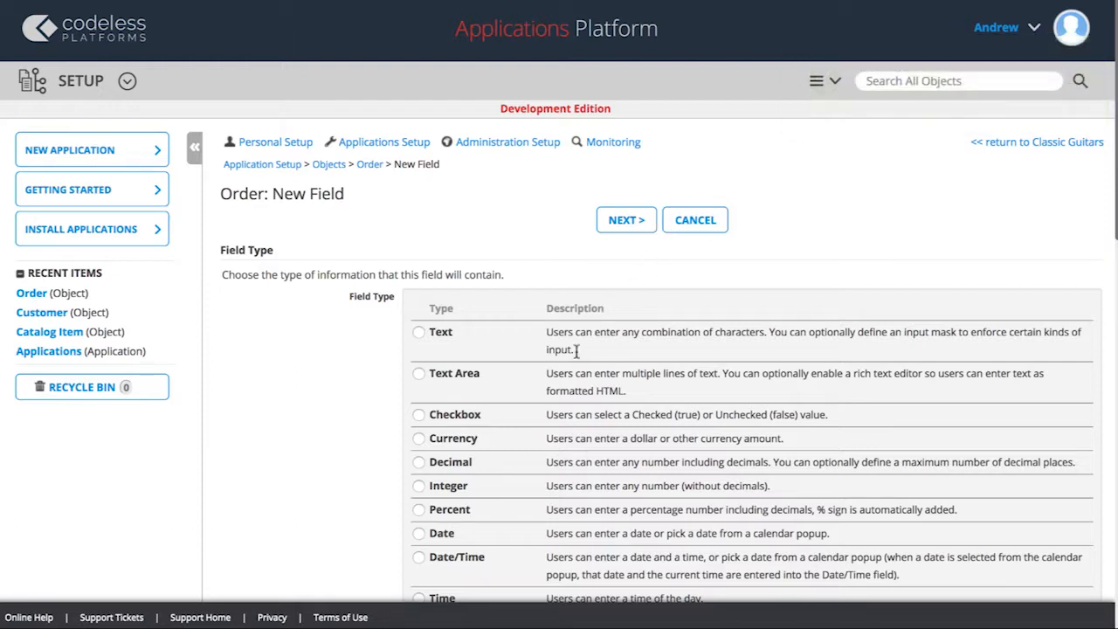
Make the new Order field a Percent field labelled Discount, with the view header Disc %.
{"action": "left_click", "coordinate": [419, 510]}
{"action": "left_click", "coordinate": [626, 219]}
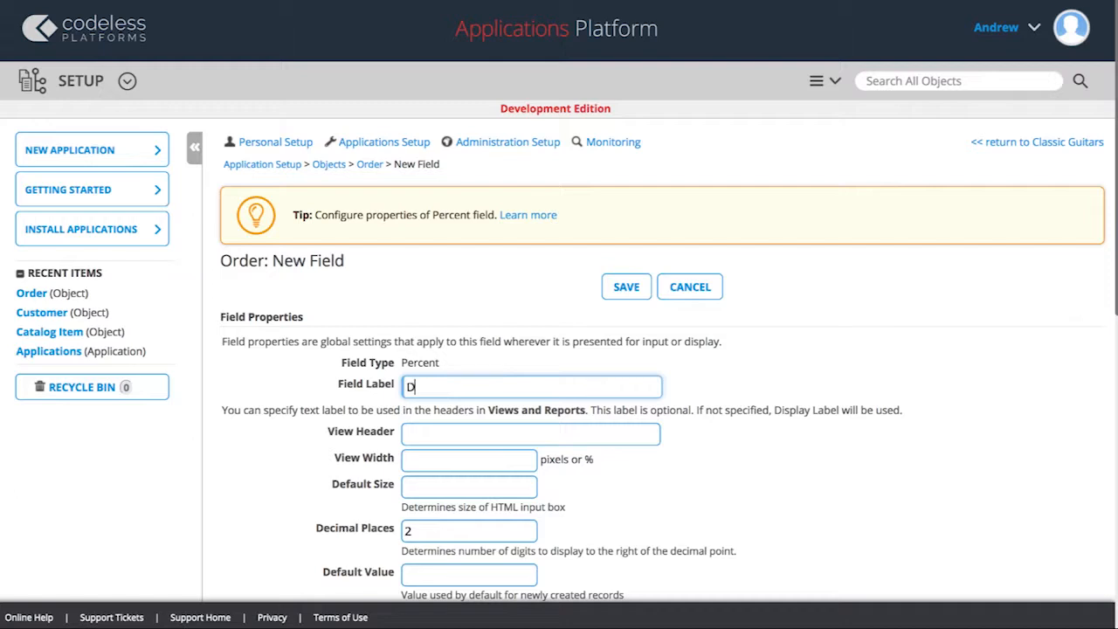
{"action": "left_click", "coordinate": [600, 431]}
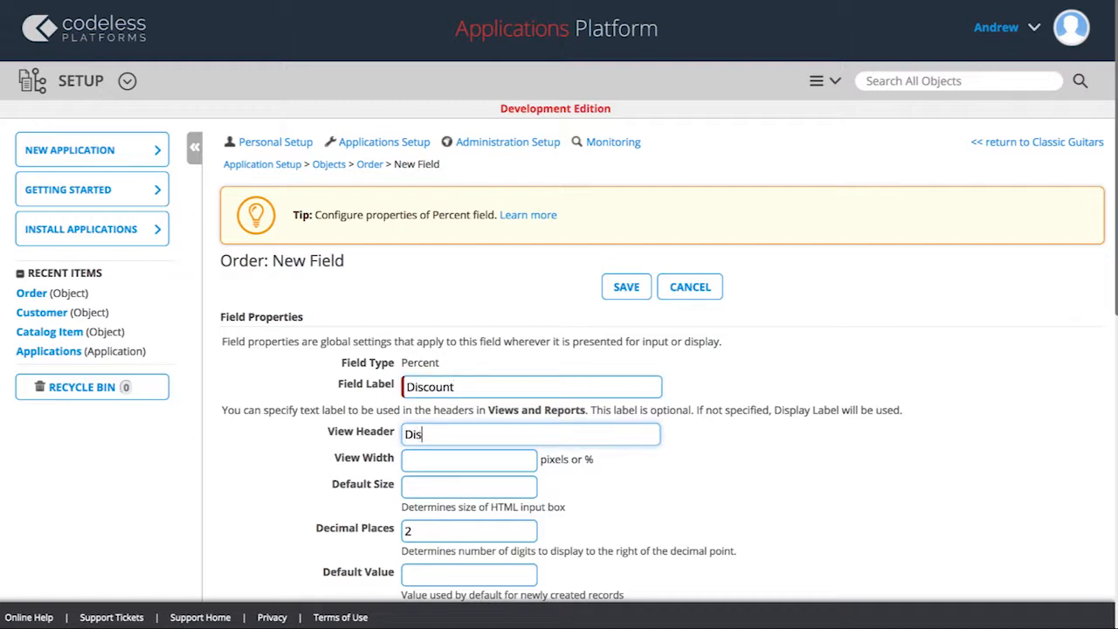
Set the Discount field to 1 decimal place, with default value 0, minimum value 0 and maximum value 50.
{"action": "scroll", "coordinate": [597, 438], "scroll_direction": "down", "scroll_amount": 3}
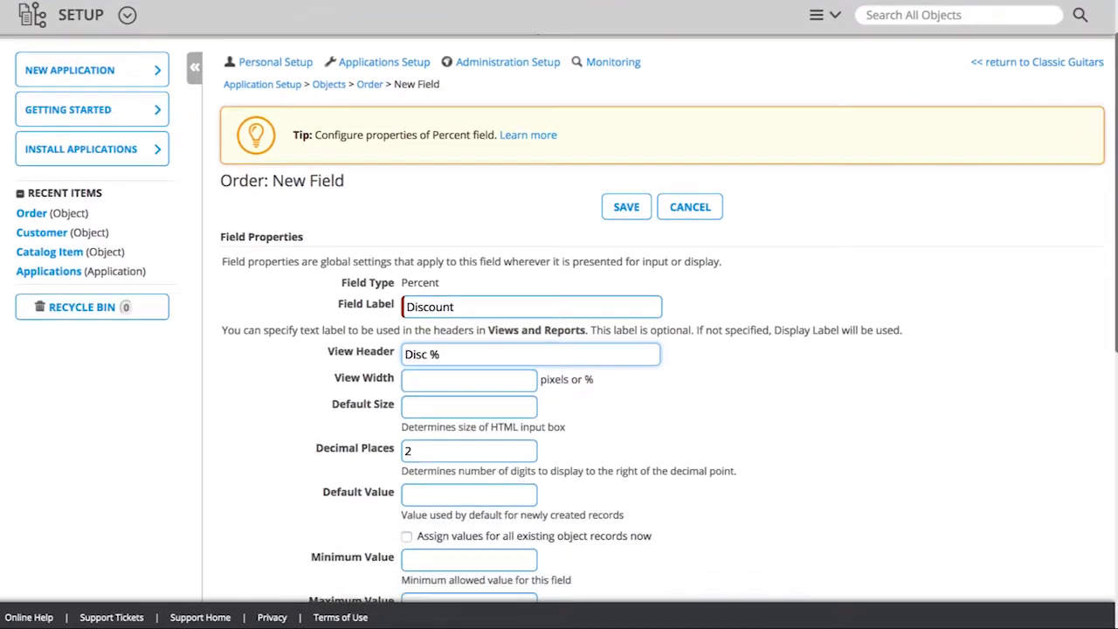
{"action": "double_click", "coordinate": [421, 313]}
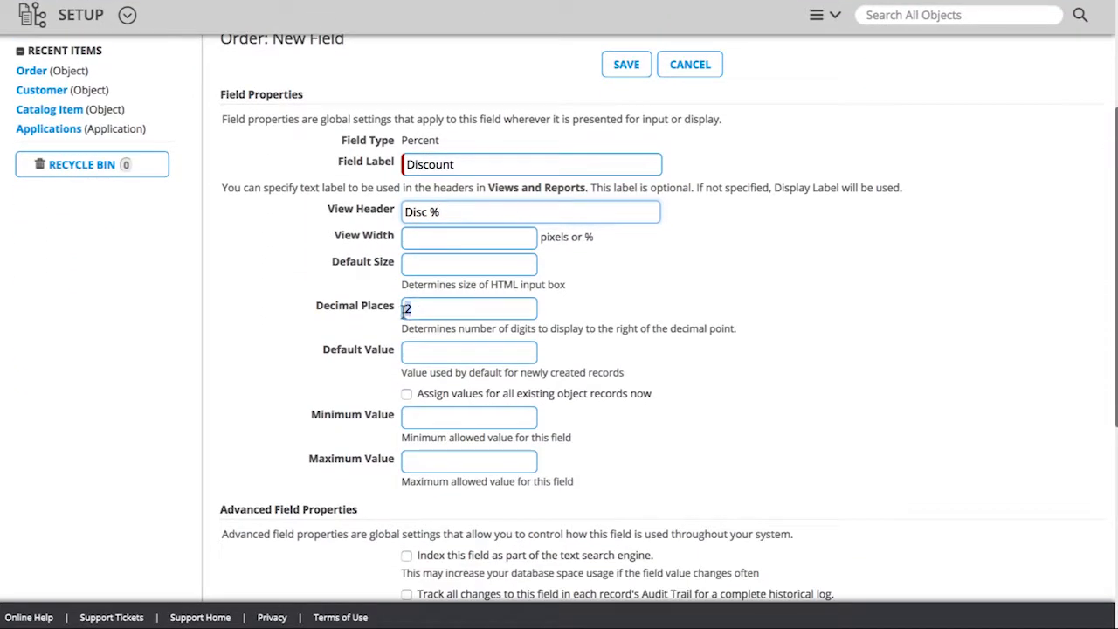
{"action": "type", "text": "1"}
{"action": "left_click", "coordinate": [469, 352]}
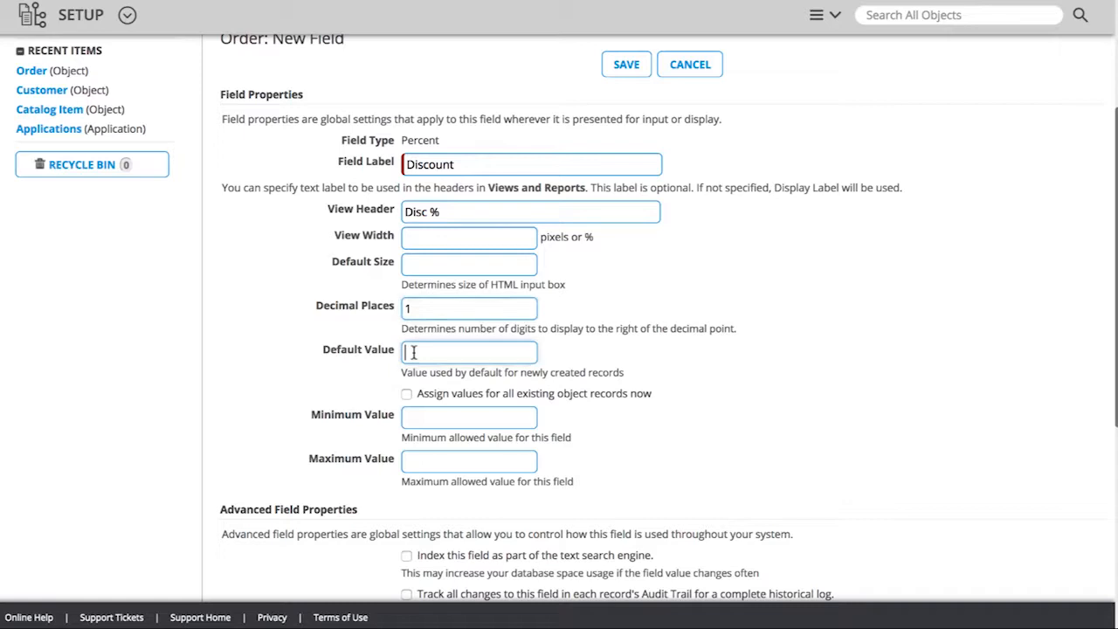
{"action": "type", "text": "0"}
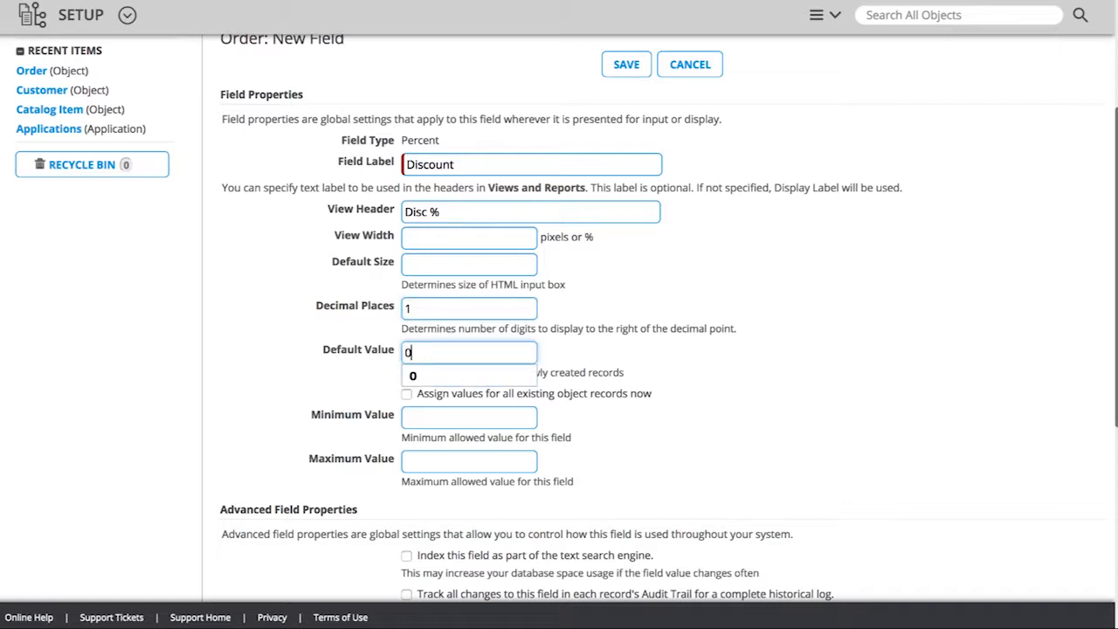
{"action": "left_click", "coordinate": [418, 411]}
{"action": "type", "text": "0"}
{"action": "left_click", "coordinate": [427, 448]}
{"action": "left_click", "coordinate": [408, 463]}
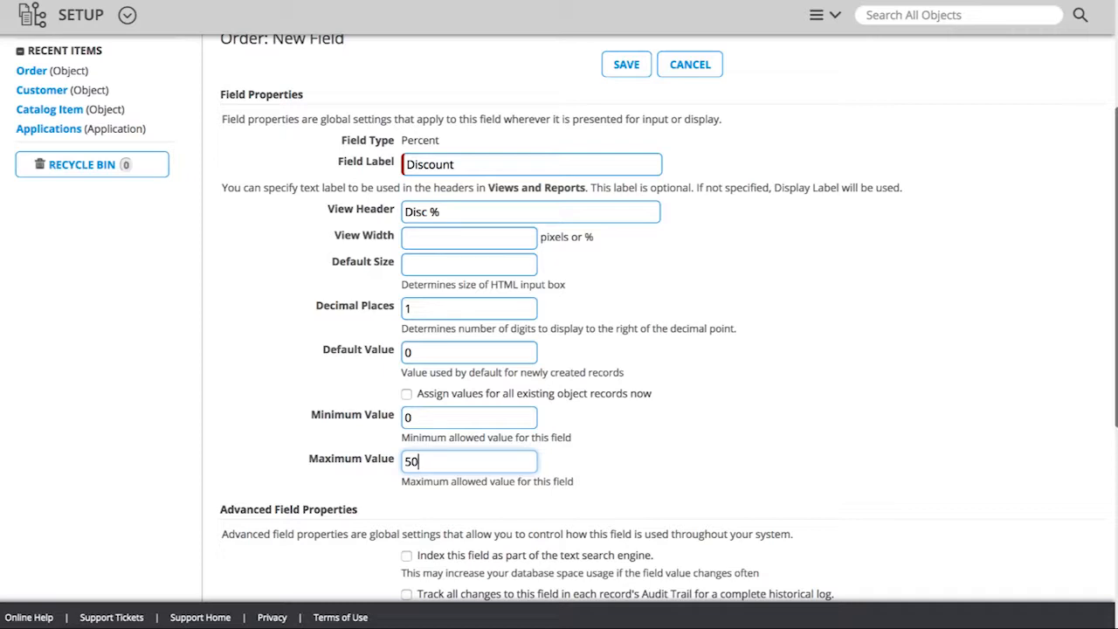
Save the Discount field, adding it to the All Orders view besides the preselected pages, and start another new field.
{"action": "left_click", "coordinate": [631, 65]}
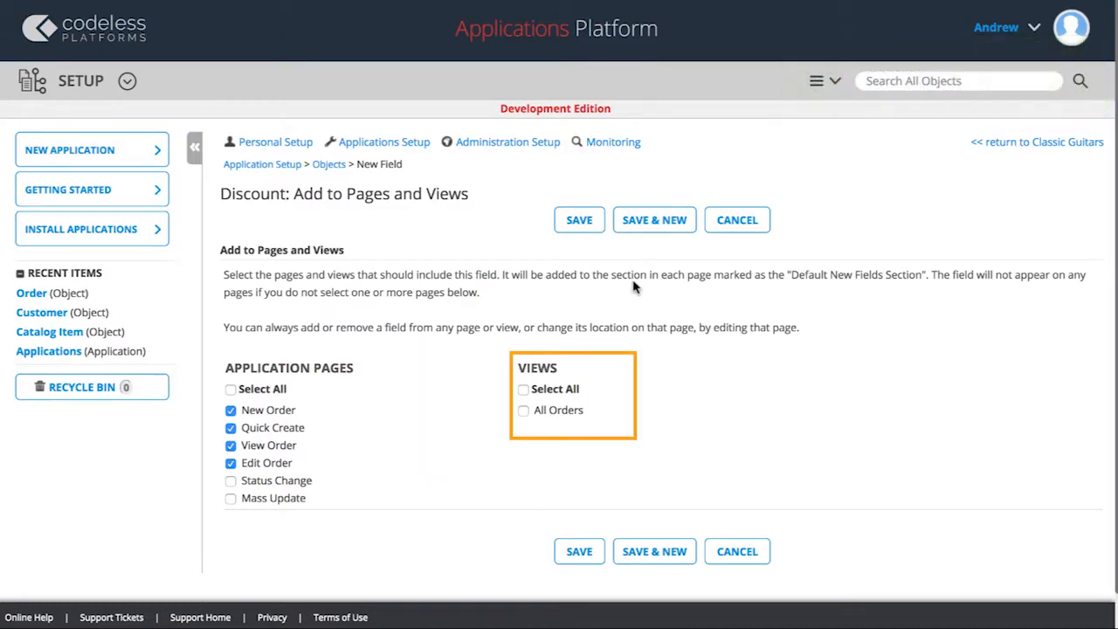
{"action": "left_click", "coordinate": [524, 412]}
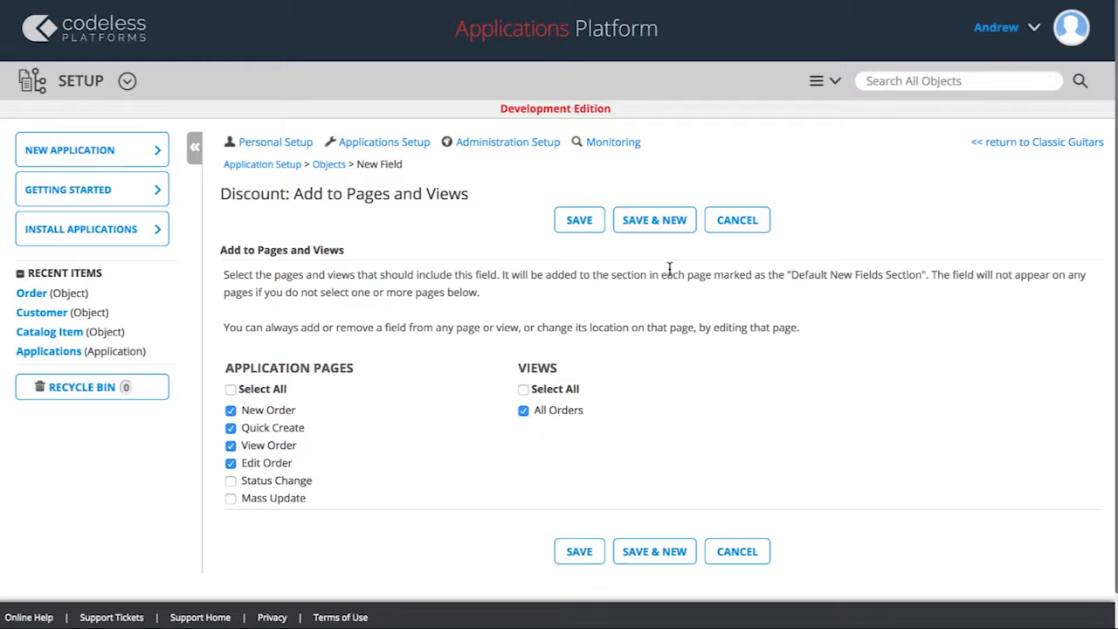
{"action": "left_click", "coordinate": [675, 231]}
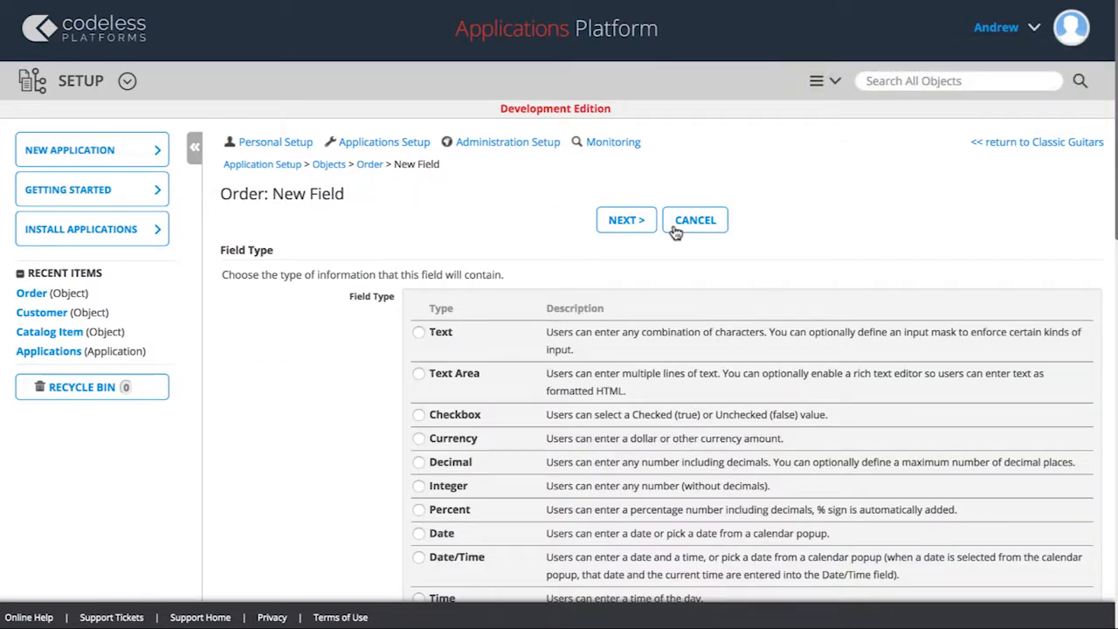
Make the new Order field a Currency field labelled Order Total, with the view header Total.
{"action": "left_click", "coordinate": [420, 440]}
{"action": "left_click", "coordinate": [621, 222]}
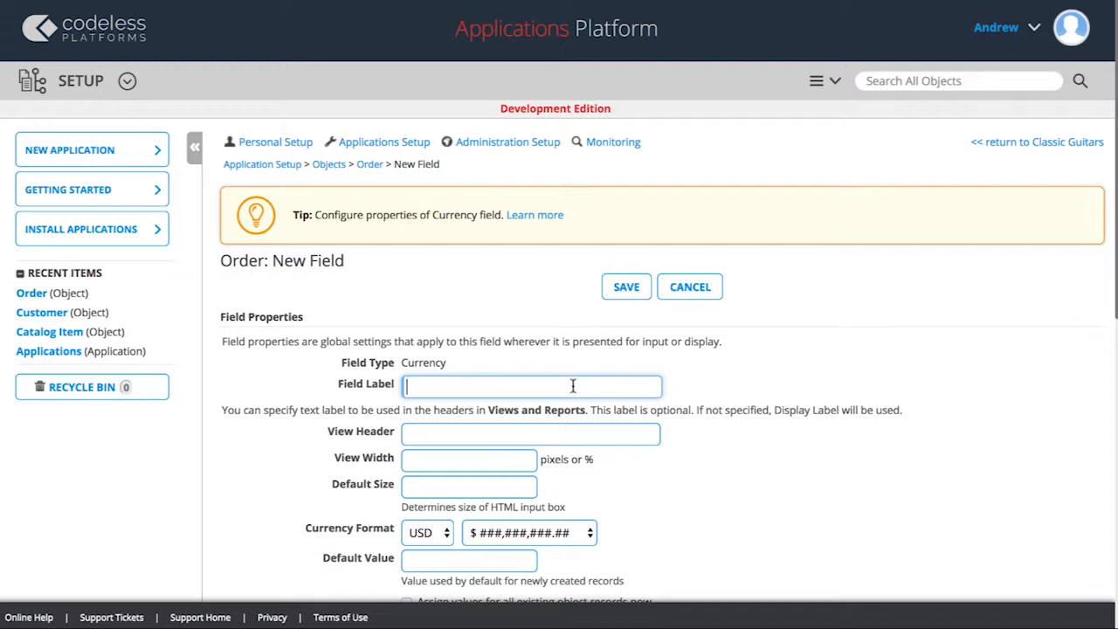
{"action": "type", "text": "Order To"}
{"action": "left_click", "coordinate": [544, 432]}
{"action": "type", "text": "Total"}
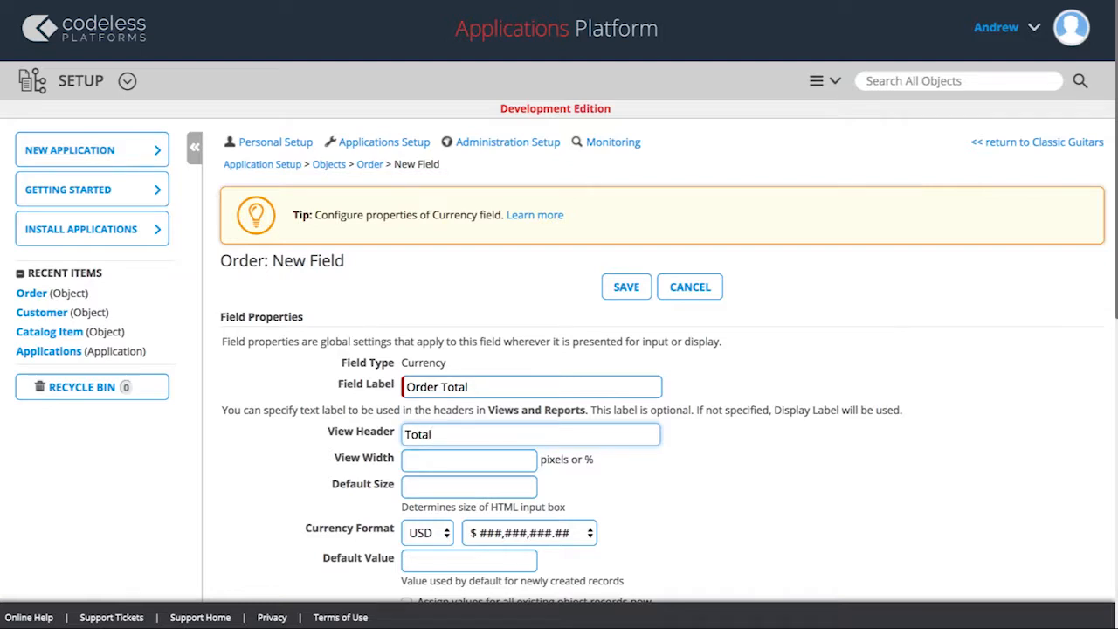
Set both the default value and the minimum value of the Order Total field to 0.
{"action": "scroll", "coordinate": [542, 434], "scroll_direction": "down", "scroll_amount": 3}
{"action": "left_click", "coordinate": [466, 374]}
{"action": "type", "text": "0"}
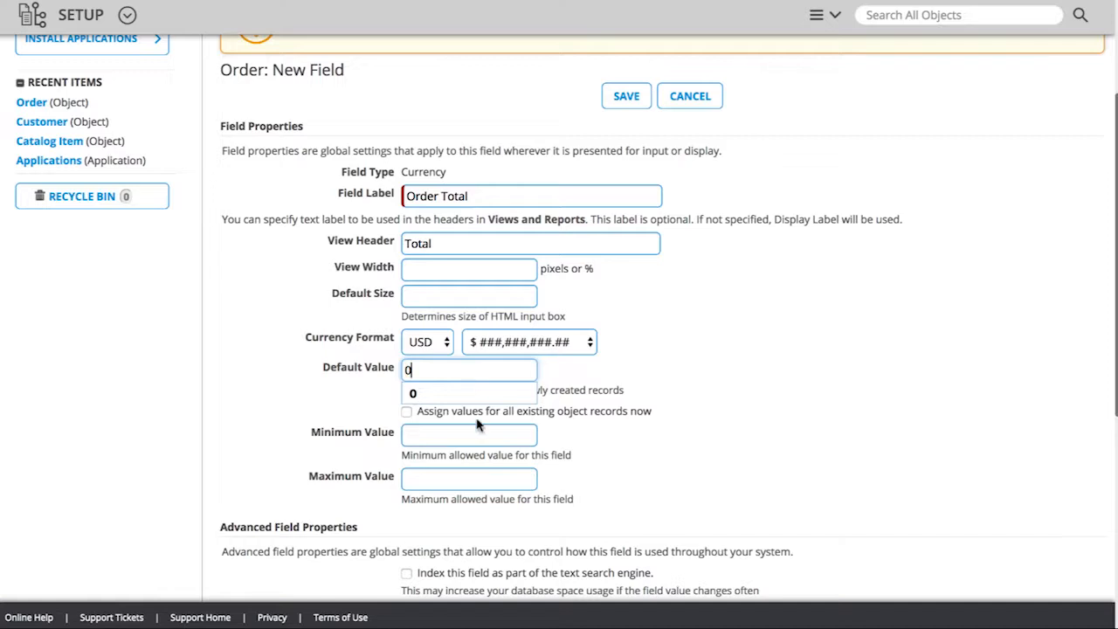
{"action": "left_click", "coordinate": [465, 434]}
{"action": "type", "text": "0"}
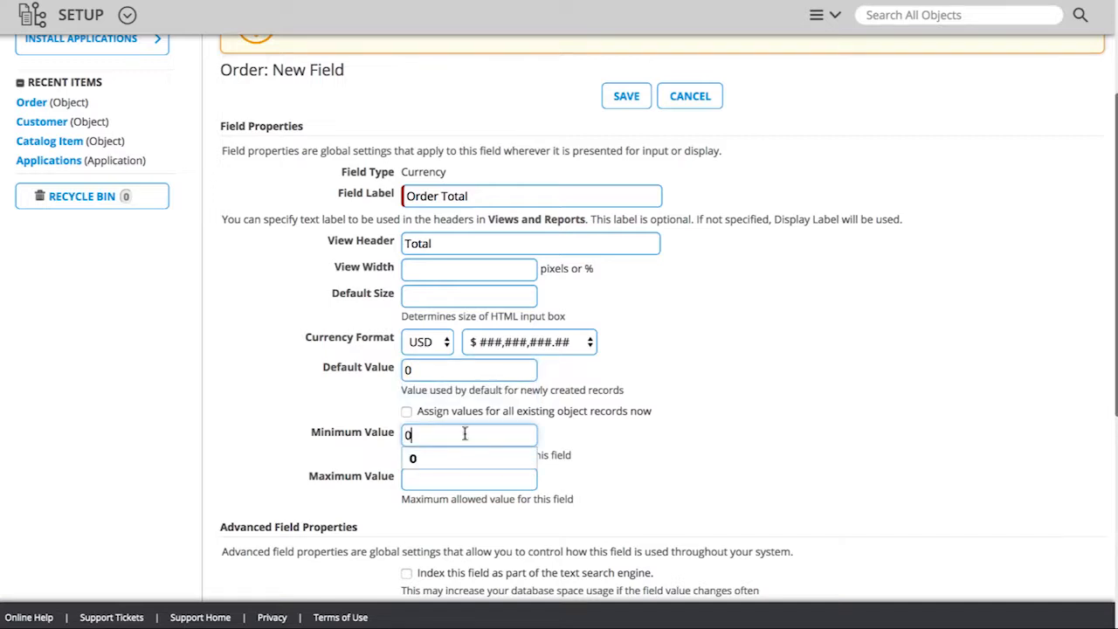
{"action": "left_click", "coordinate": [563, 439]}
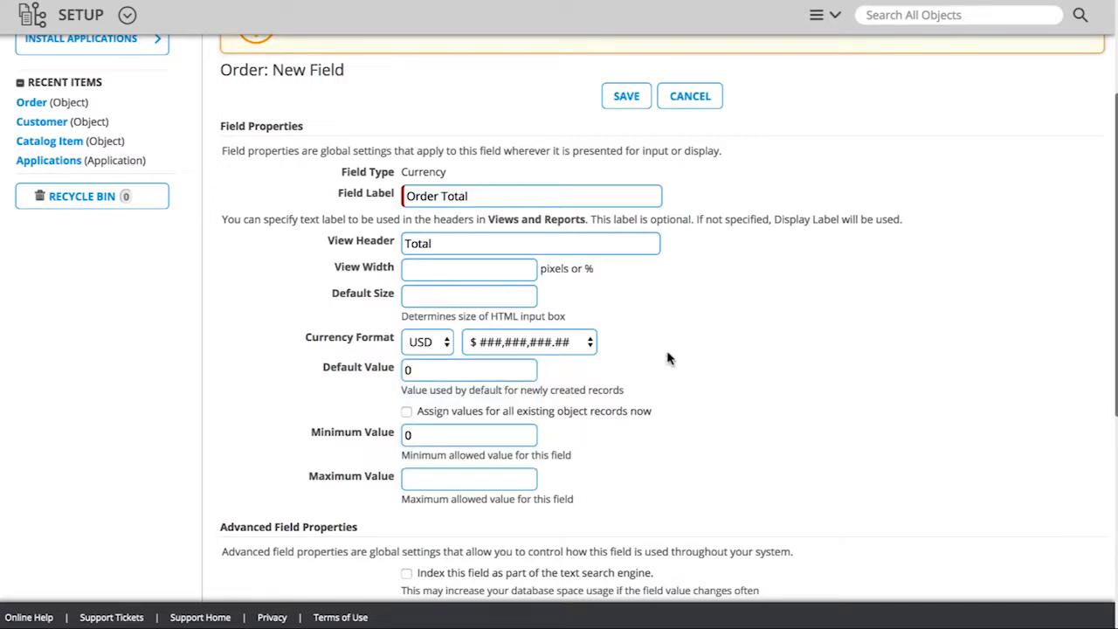
Save the Order Total field, adding it to the All Orders view besides the preselected pages, and start another new field.
{"action": "left_click", "coordinate": [631, 95]}
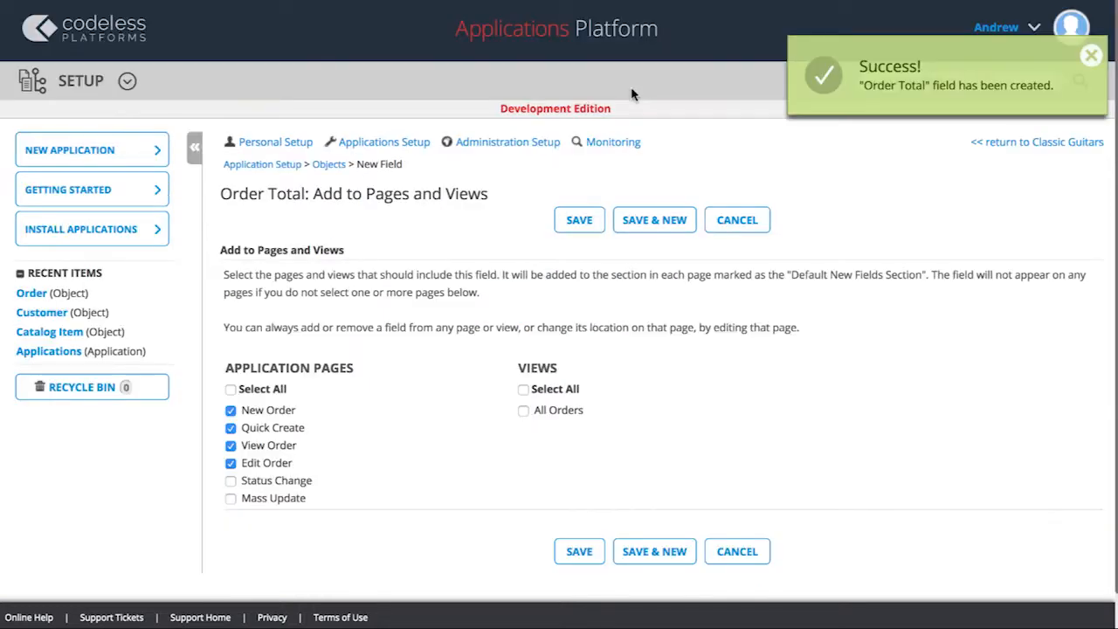
{"action": "left_click", "coordinate": [523, 411]}
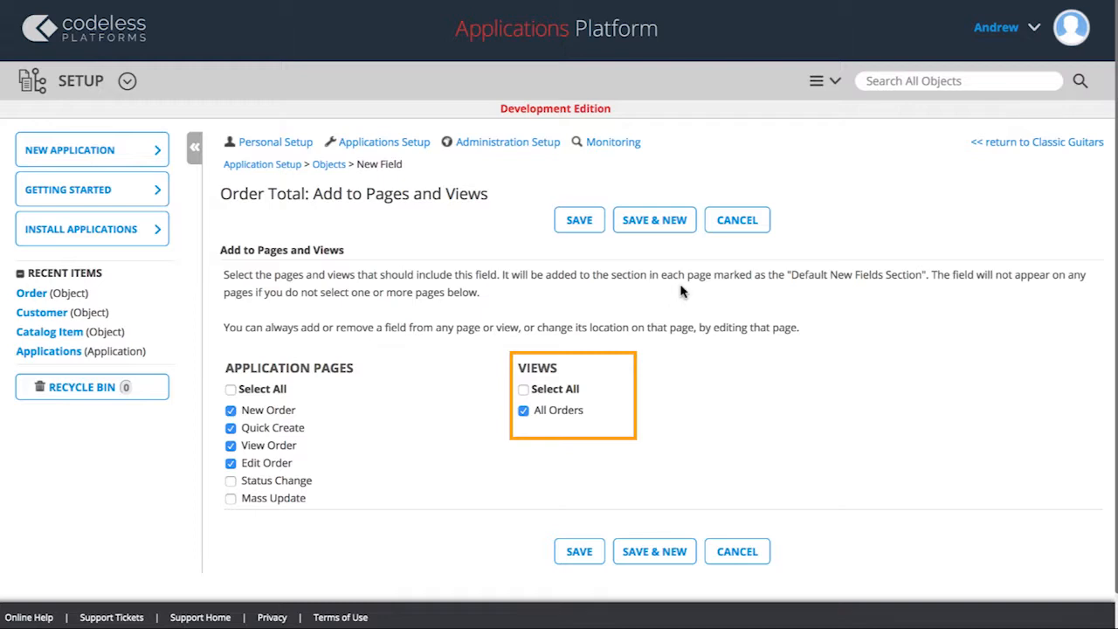
{"action": "left_click", "coordinate": [666, 224]}
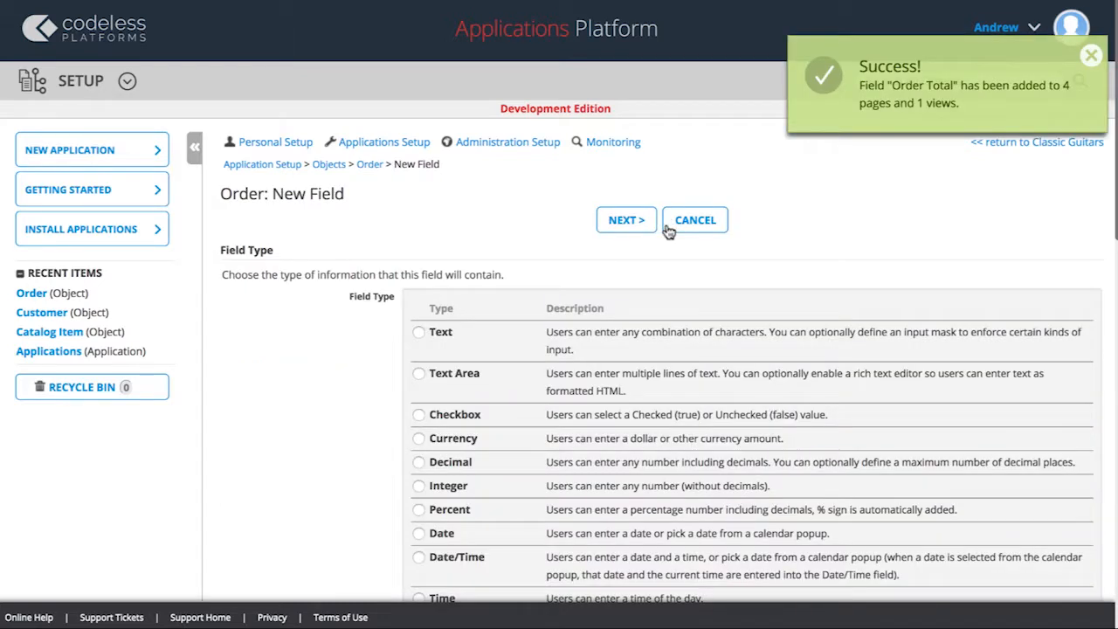
Make the new Order field a Date field labelled Invoice Due Date, with the view header Due Date, and always require a value.
{"action": "scroll", "coordinate": [668, 229], "scroll_direction": "down", "scroll_amount": 5}
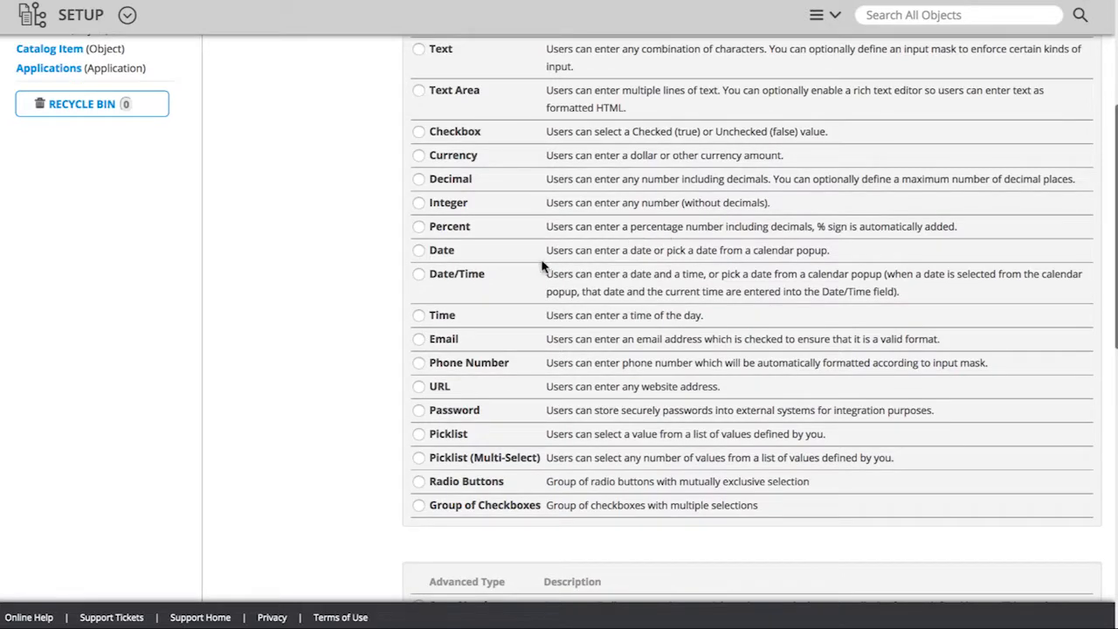
{"action": "scroll", "coordinate": [420, 256], "scroll_direction": "down", "scroll_amount": 8}
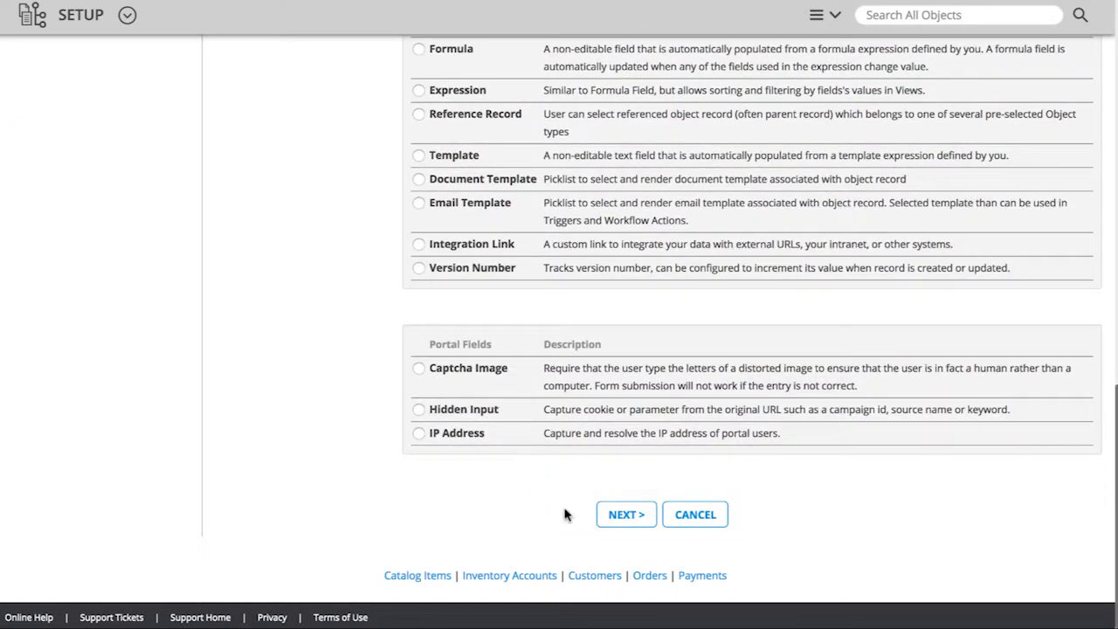
{"action": "left_click", "coordinate": [622, 522]}
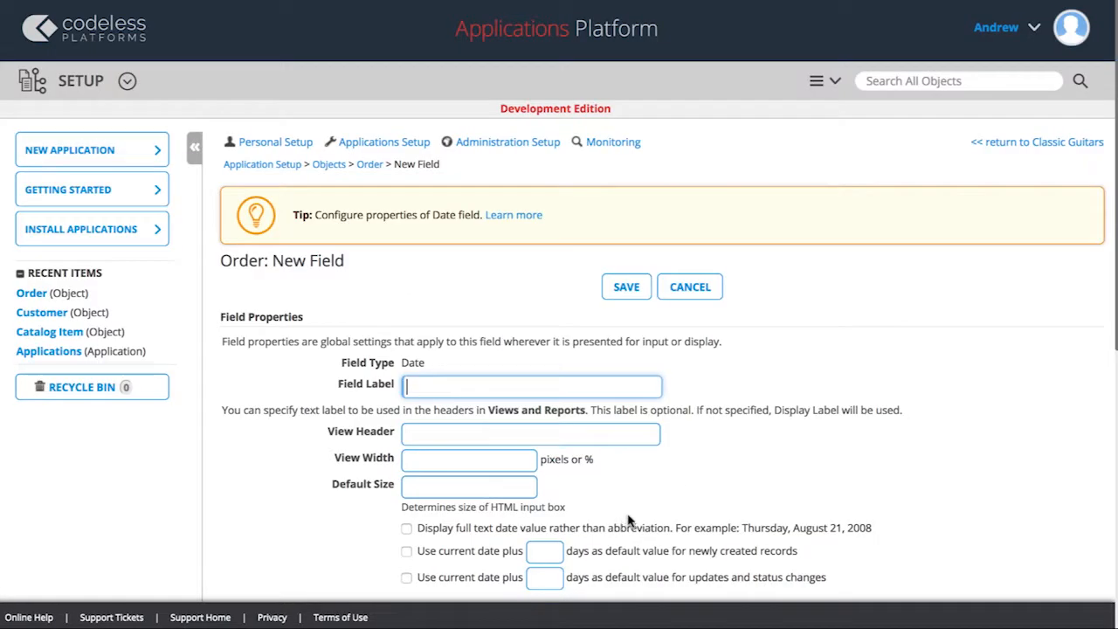
{"action": "type", "text": "Invoice Due Date"}
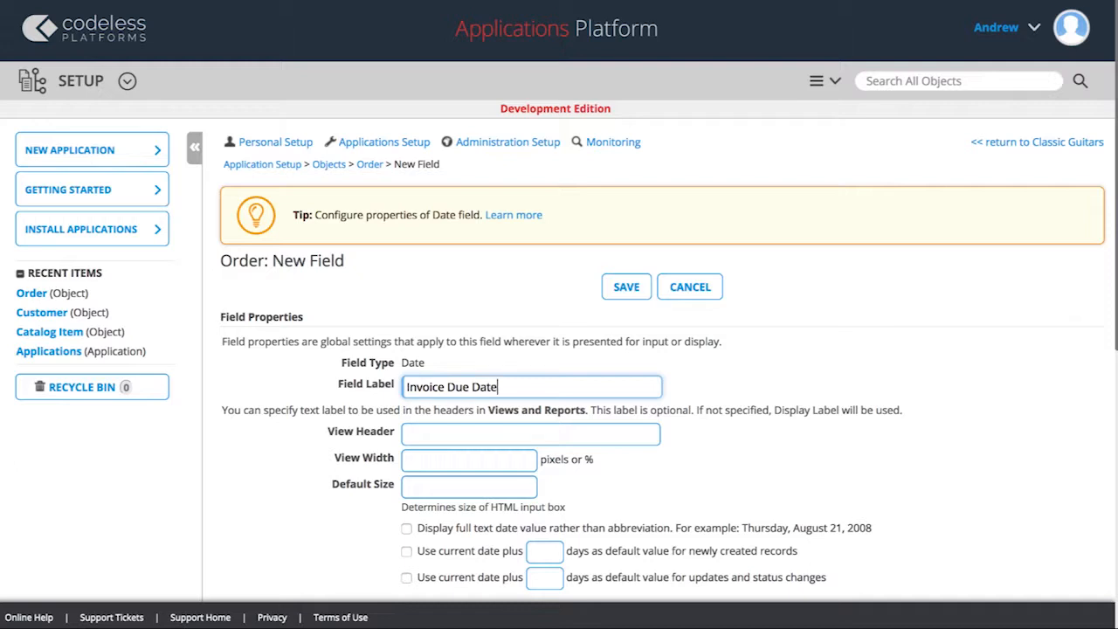
{"action": "left_click", "coordinate": [621, 430]}
{"action": "type", "text": "Due Date"}
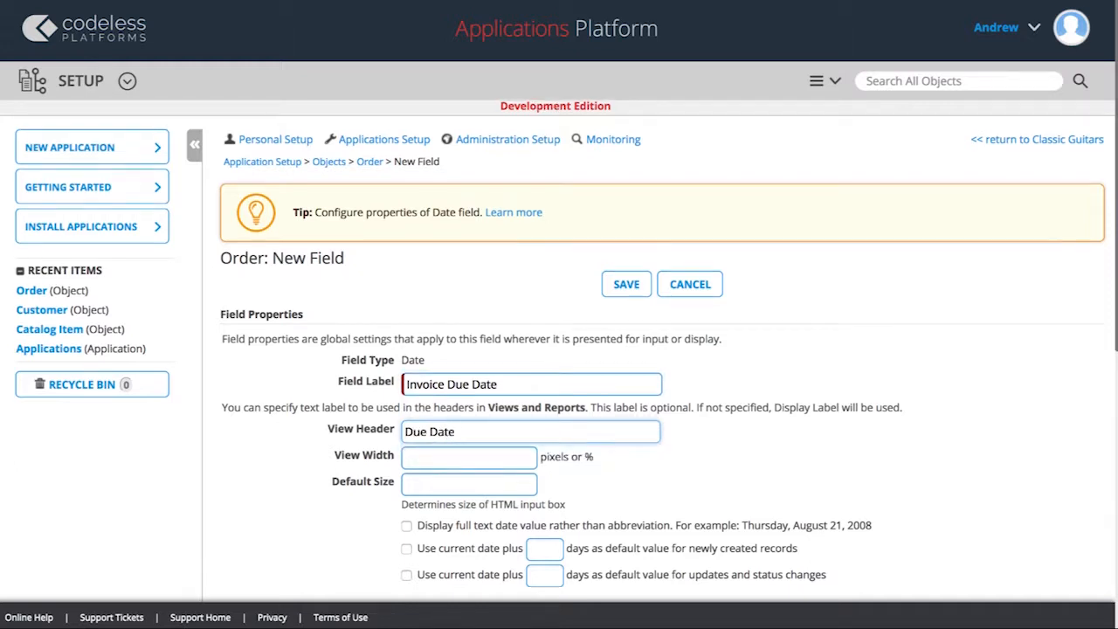
{"action": "scroll", "coordinate": [559, 349], "scroll_direction": "down", "scroll_amount": 6}
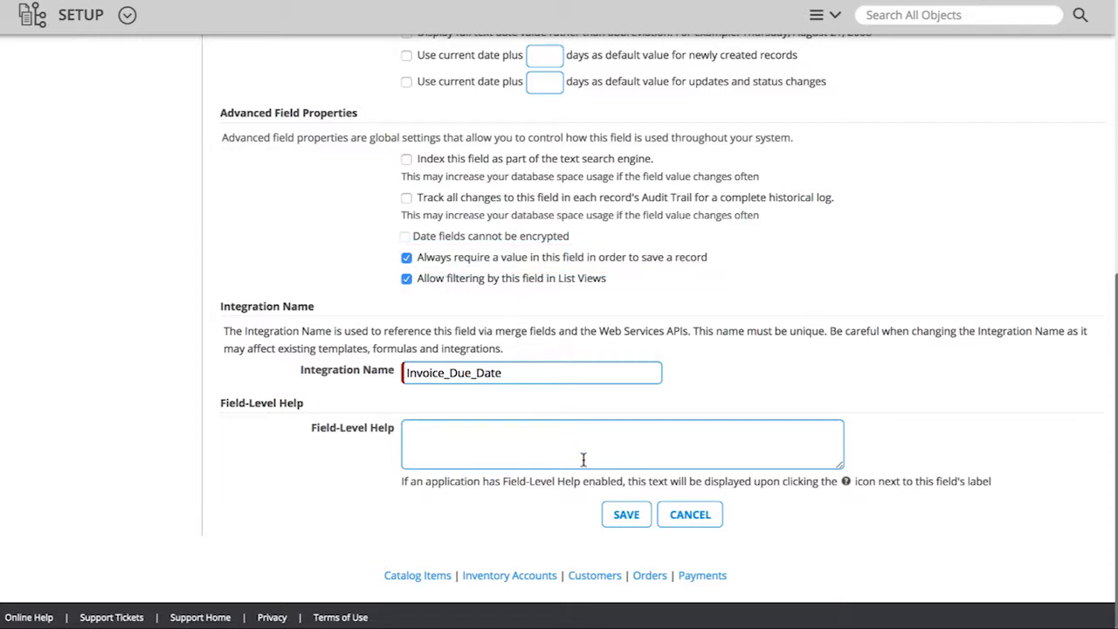
Save the Invoice Due Date field, adding it to the All Orders view besides the preselected pages, and start another new field.
{"action": "left_click", "coordinate": [606, 516]}
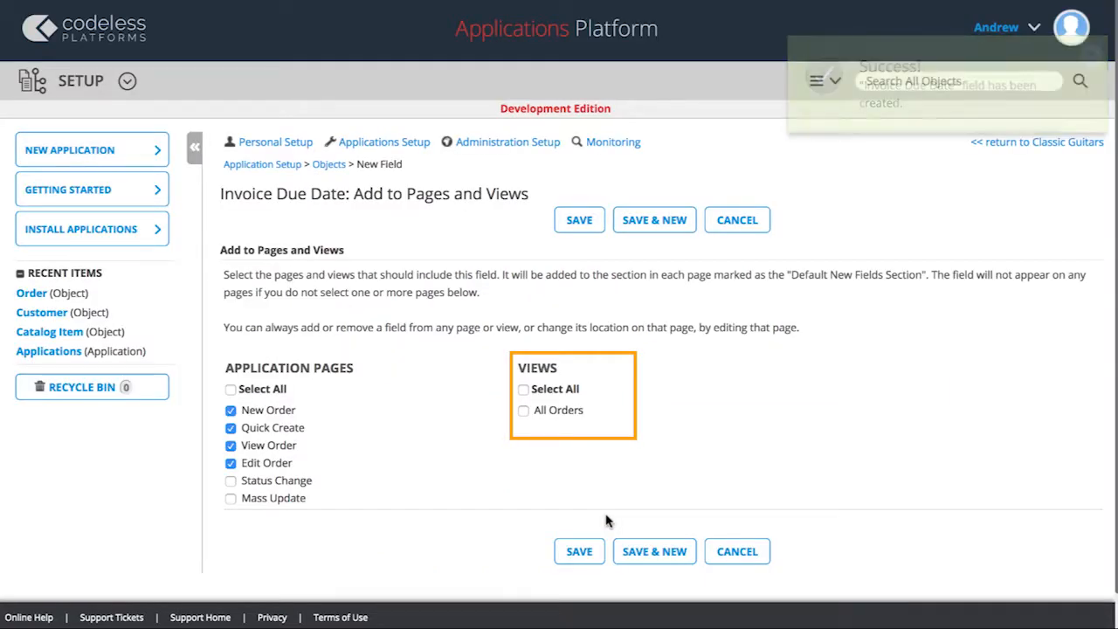
{"action": "left_click", "coordinate": [523, 412]}
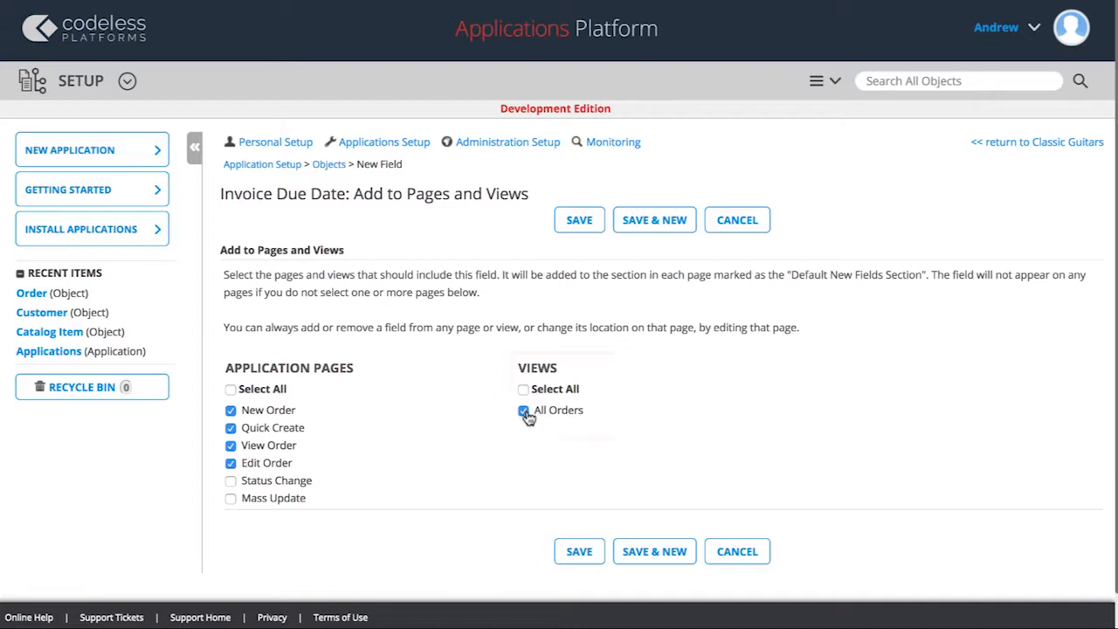
{"action": "left_click", "coordinate": [654, 223]}
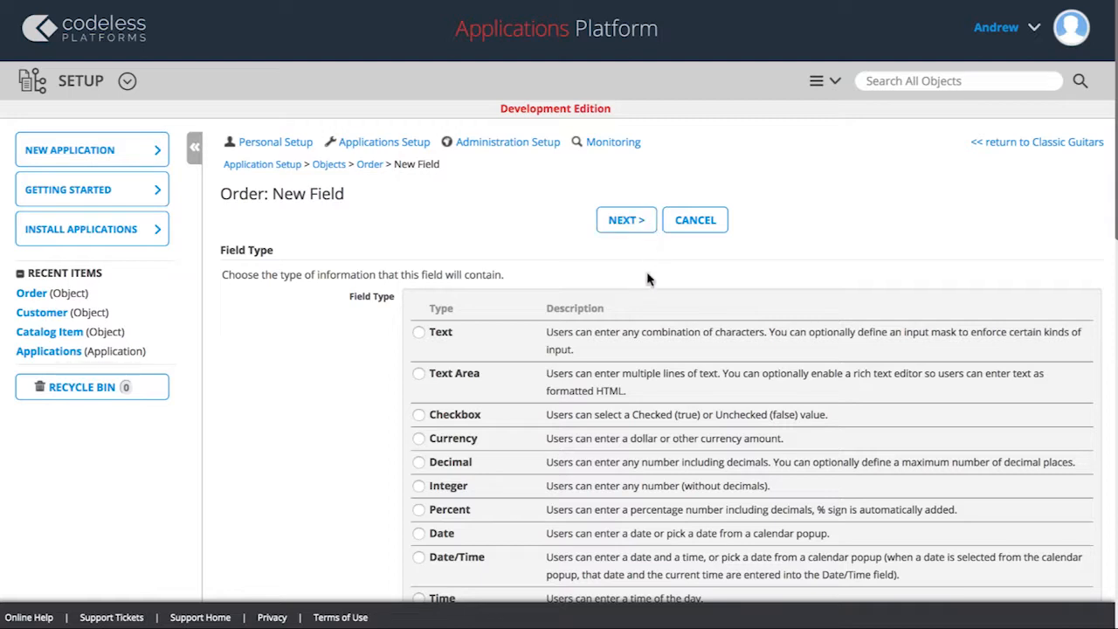
Make the new Order field a Checkbox field labelled Send Invoice Now.
{"action": "left_click", "coordinate": [419, 416]}
{"action": "left_click", "coordinate": [625, 225]}
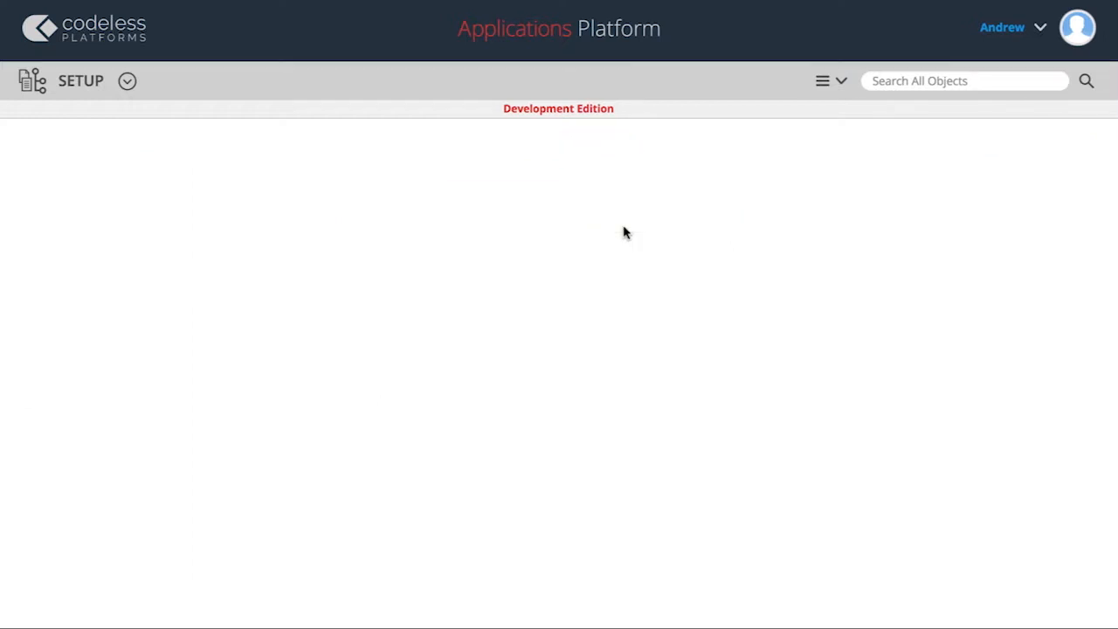
{"action": "type", "text": "Send Invoice"}
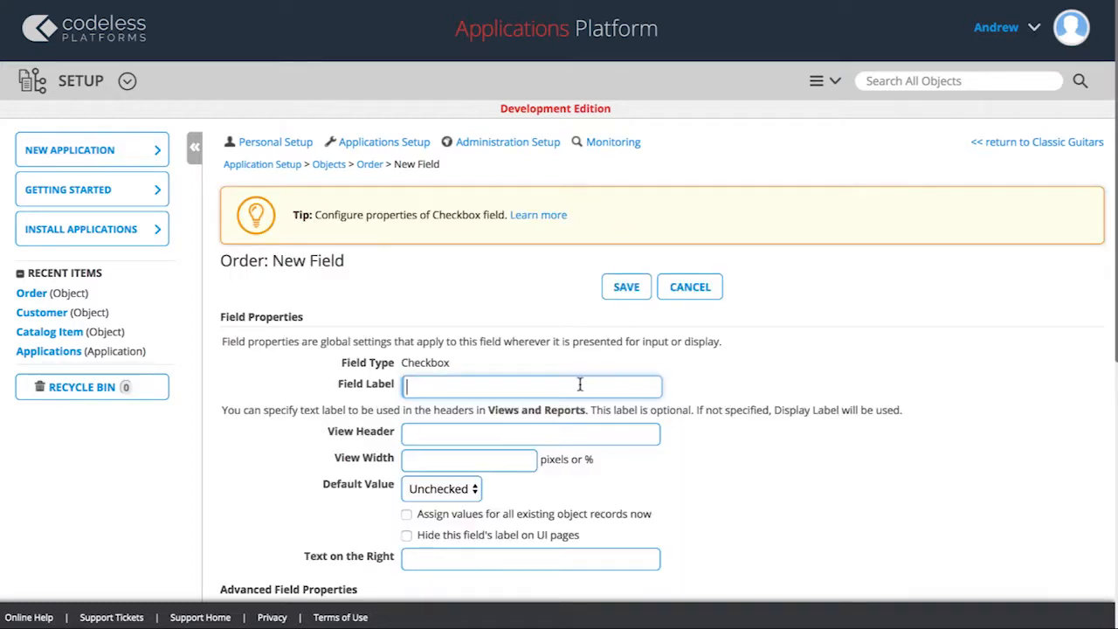
{"action": "type", "text": " Now"}
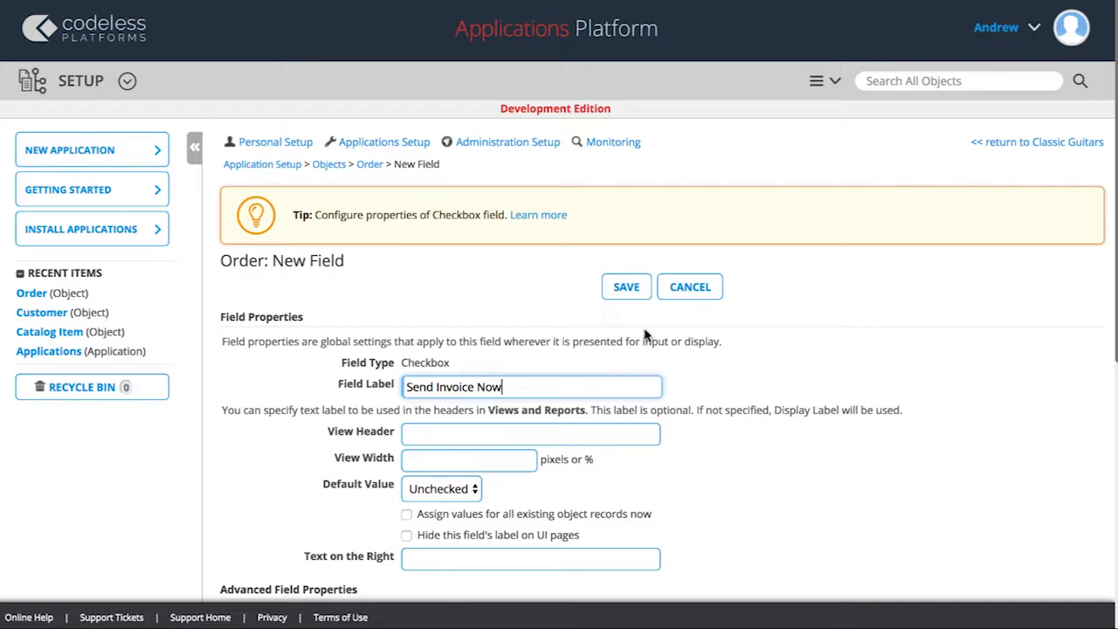
Save the Send Invoice Now field with the All Orders view included, and return to the Classic Guitars application.
{"action": "left_click", "coordinate": [625, 289]}
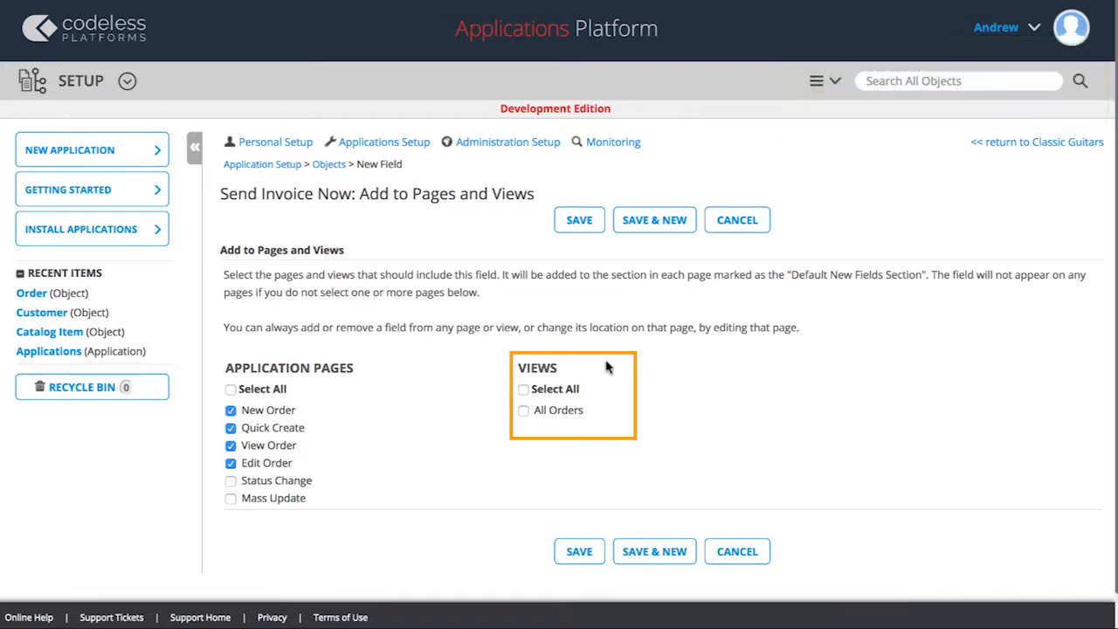
{"action": "left_click", "coordinate": [522, 412]}
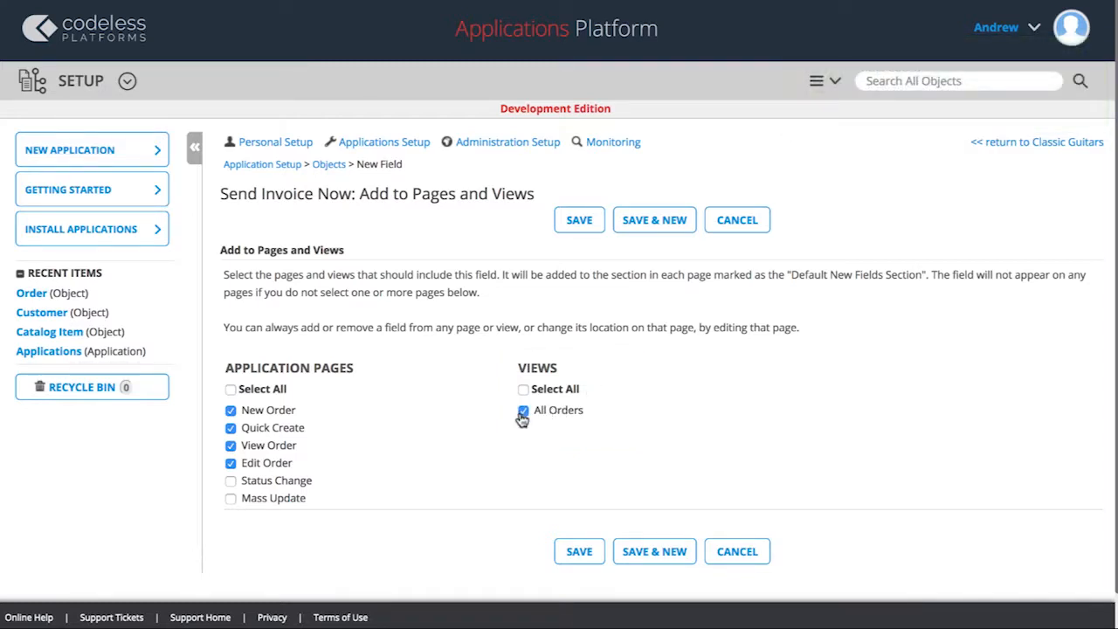
{"action": "left_click", "coordinate": [583, 226]}
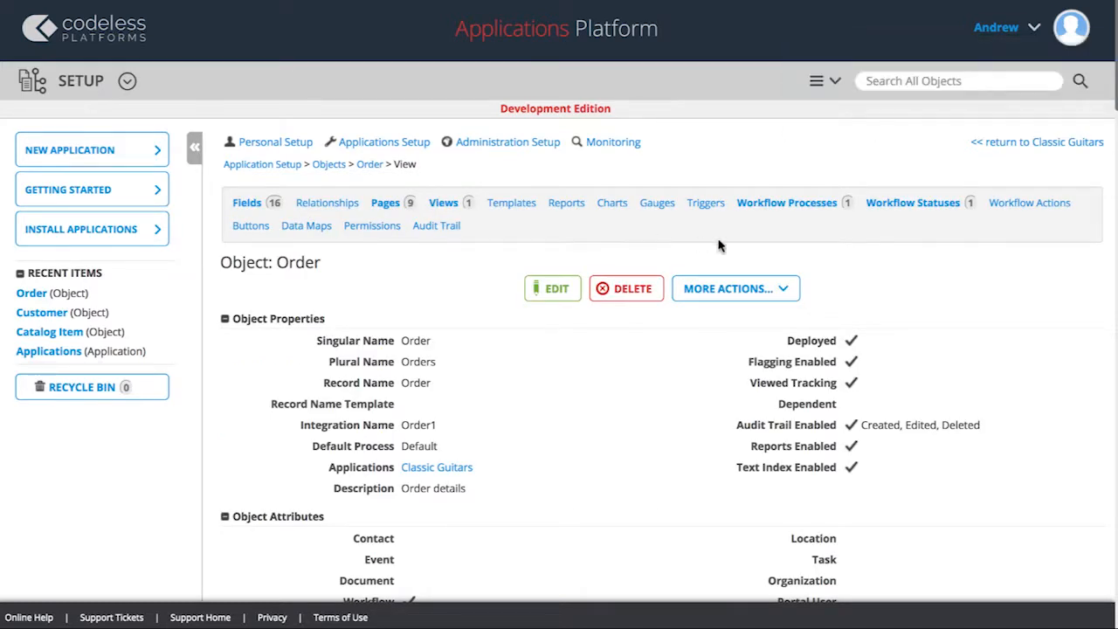
{"action": "left_click", "coordinate": [993, 146]}
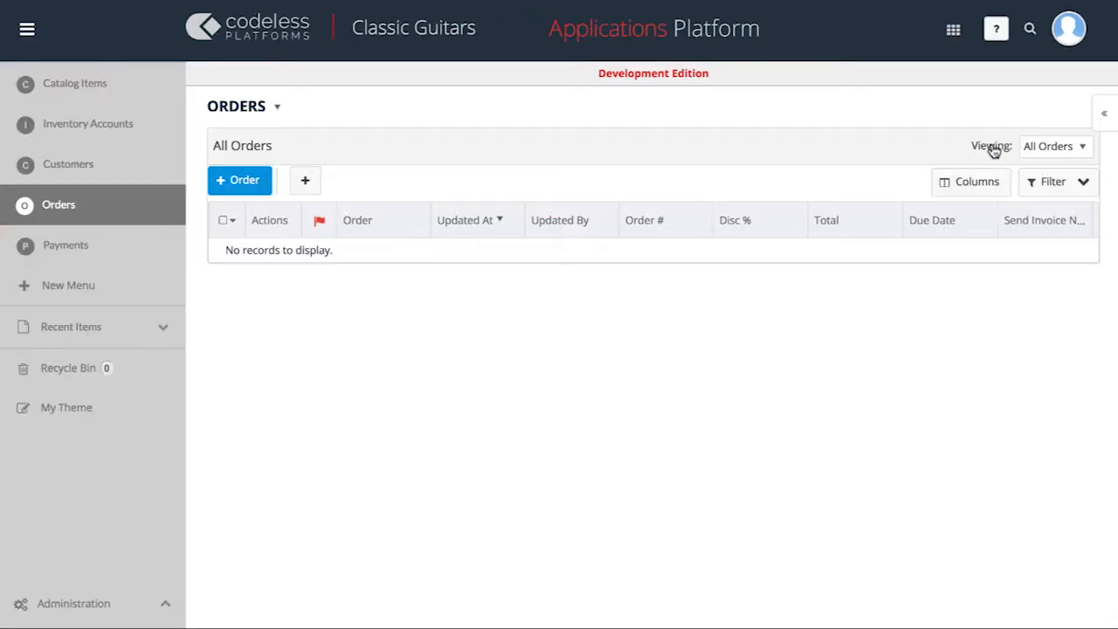